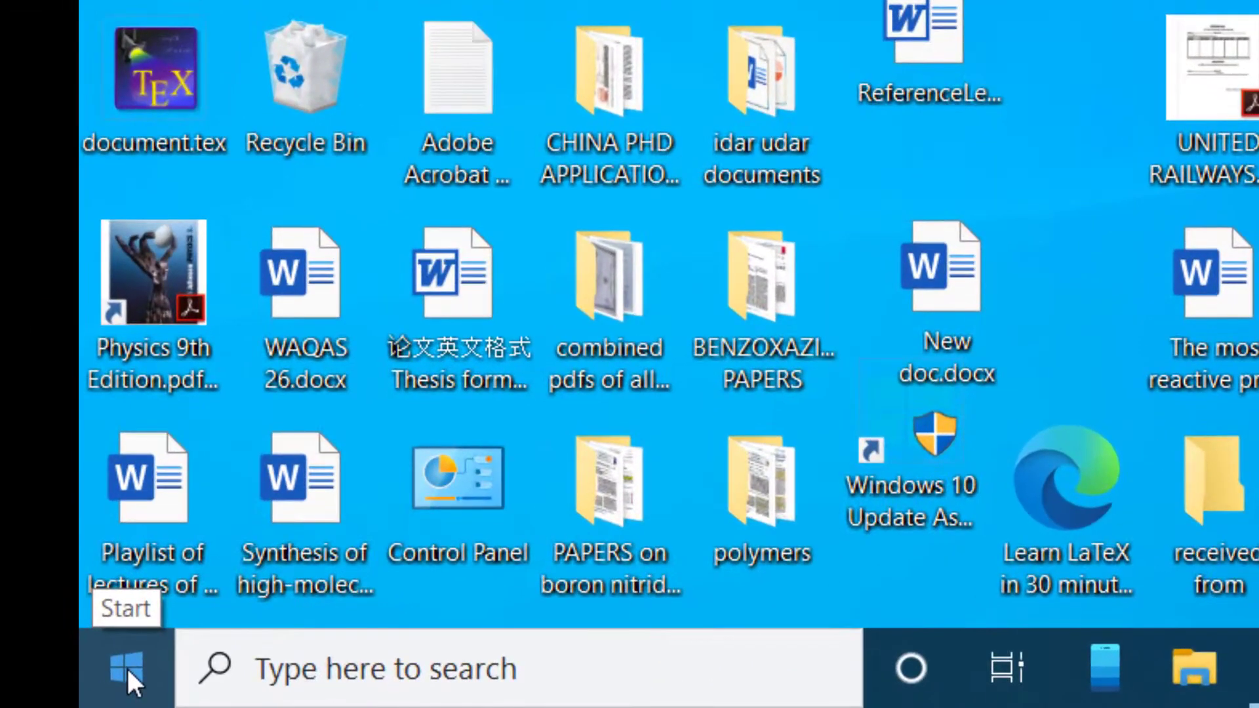
# Step: Run %temp% from the Run dialog to open the user's AppData\Local\Temp folder
pyautogui.rightClick(128, 672)
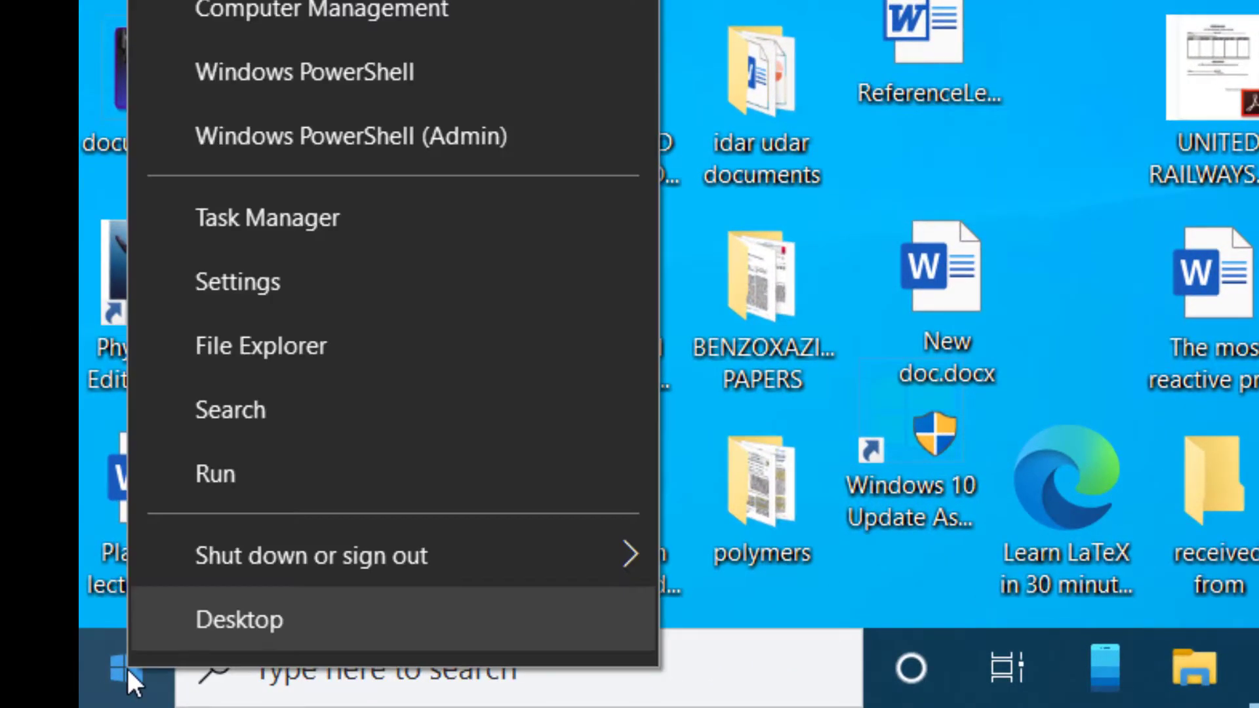
pyautogui.click(229, 475)
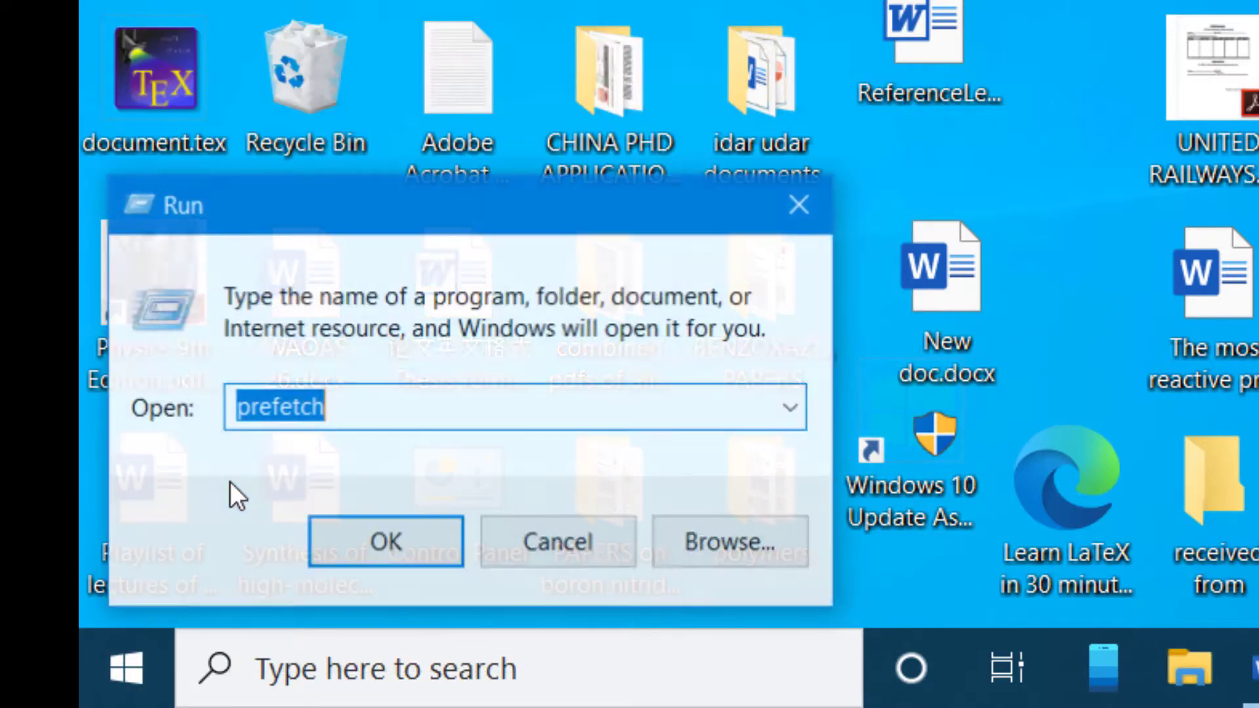
pyautogui.press('Return')
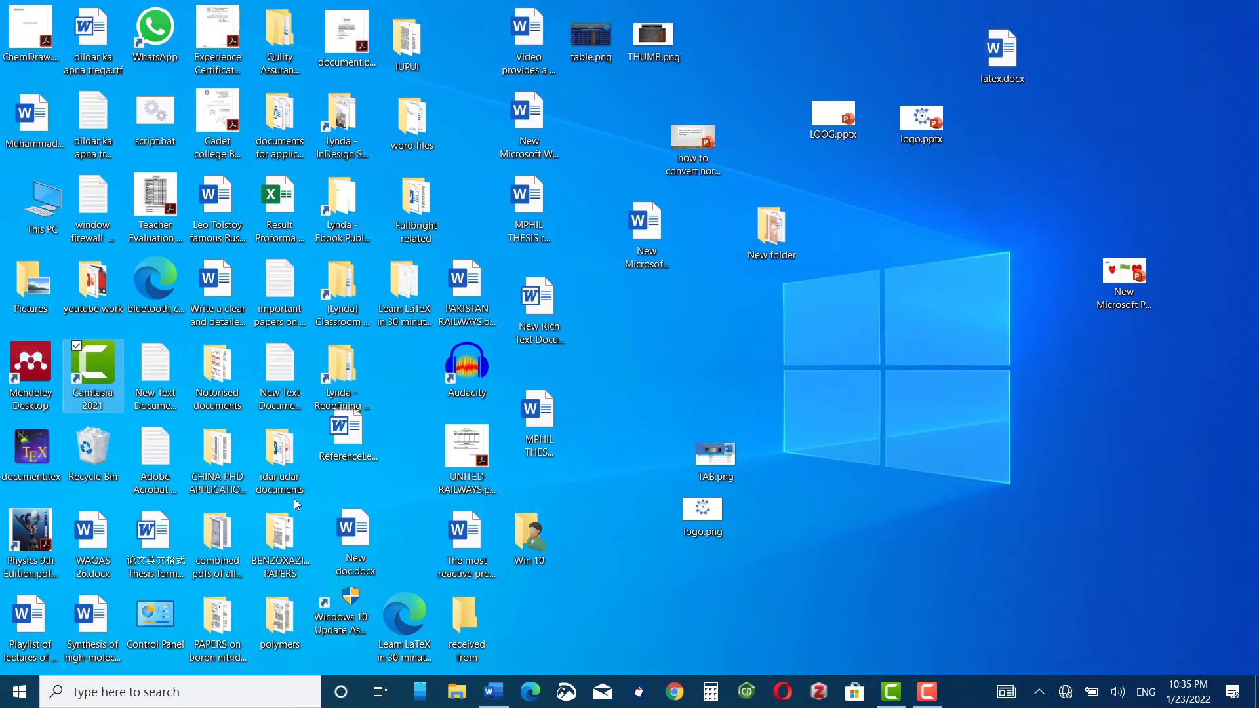
pyautogui.press('super')
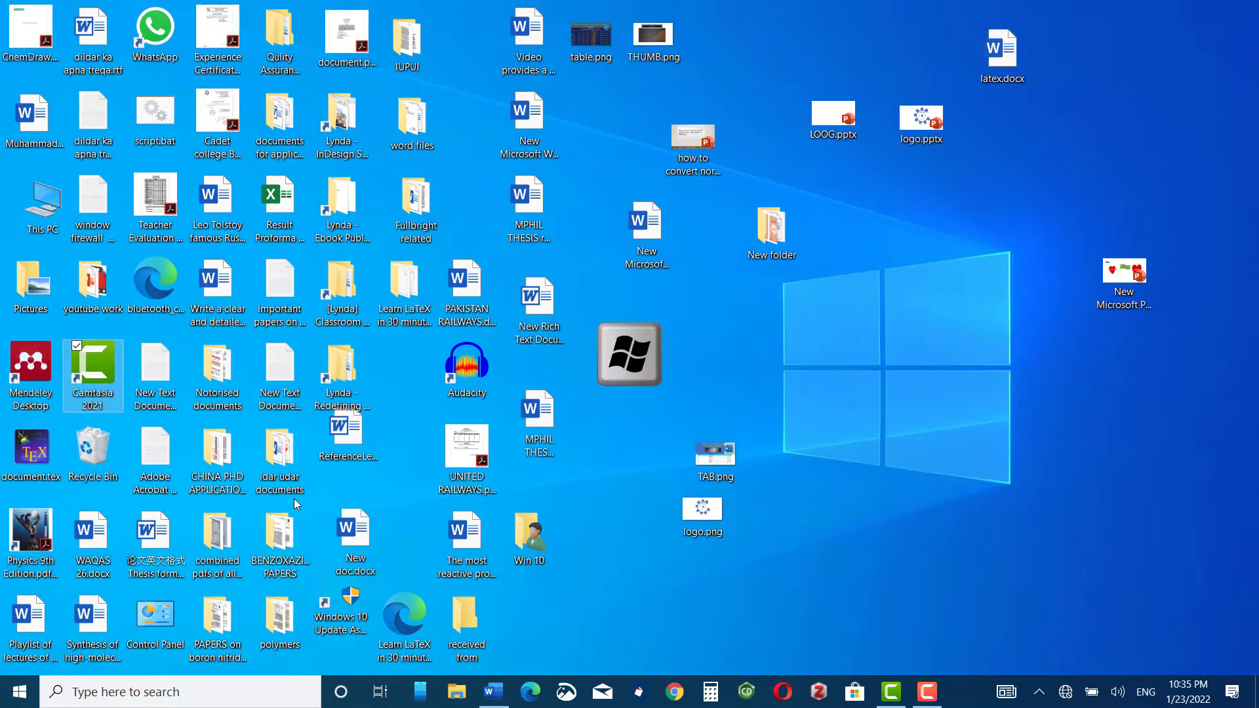
pyautogui.press('super+r')
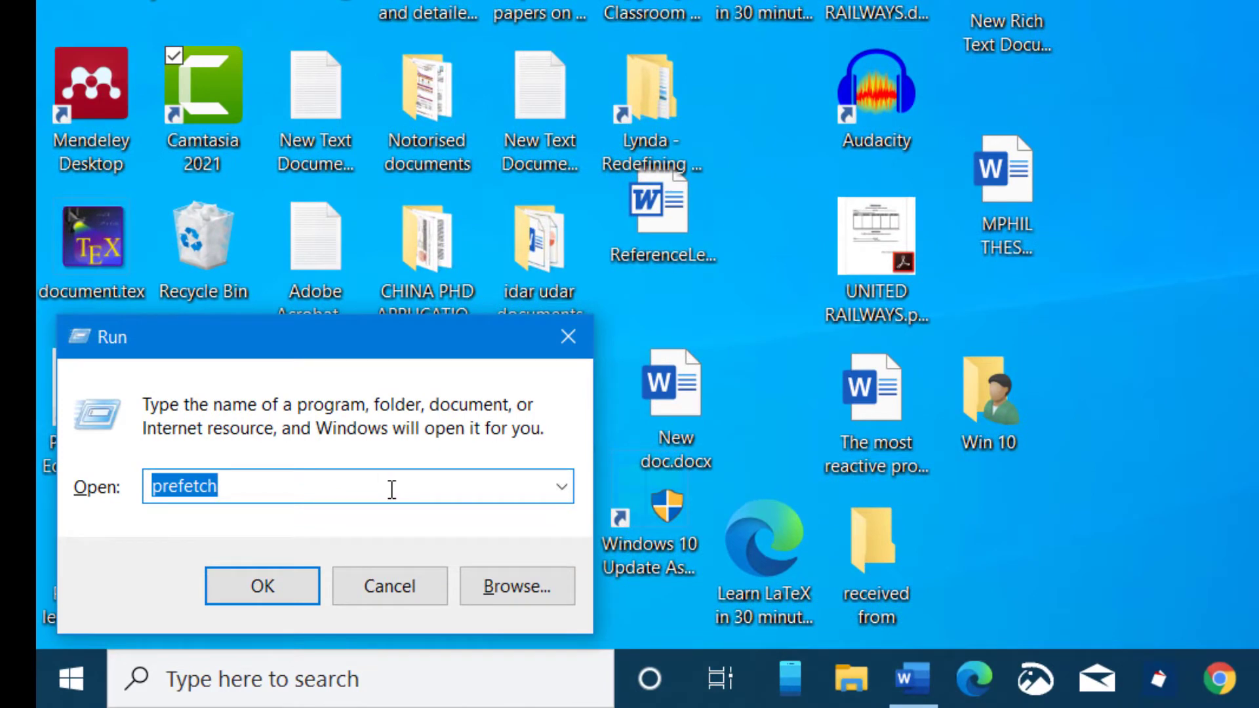
pyautogui.write('%tem')
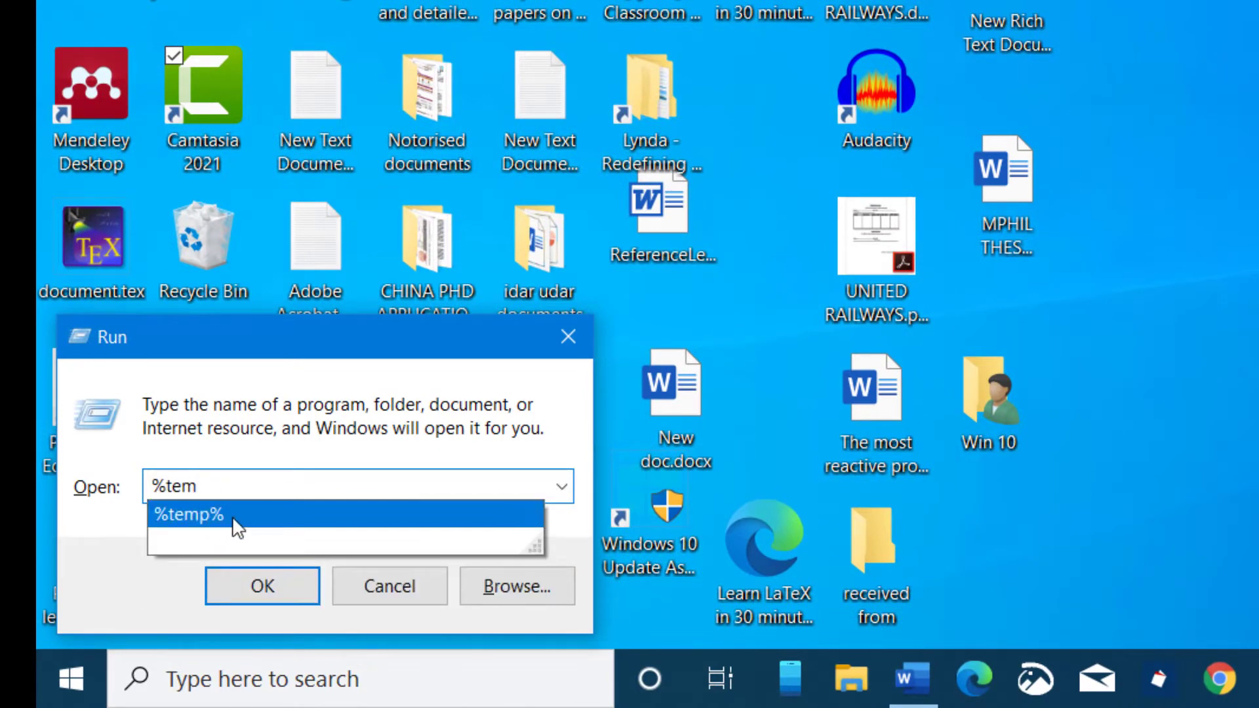
pyautogui.click(250, 518)
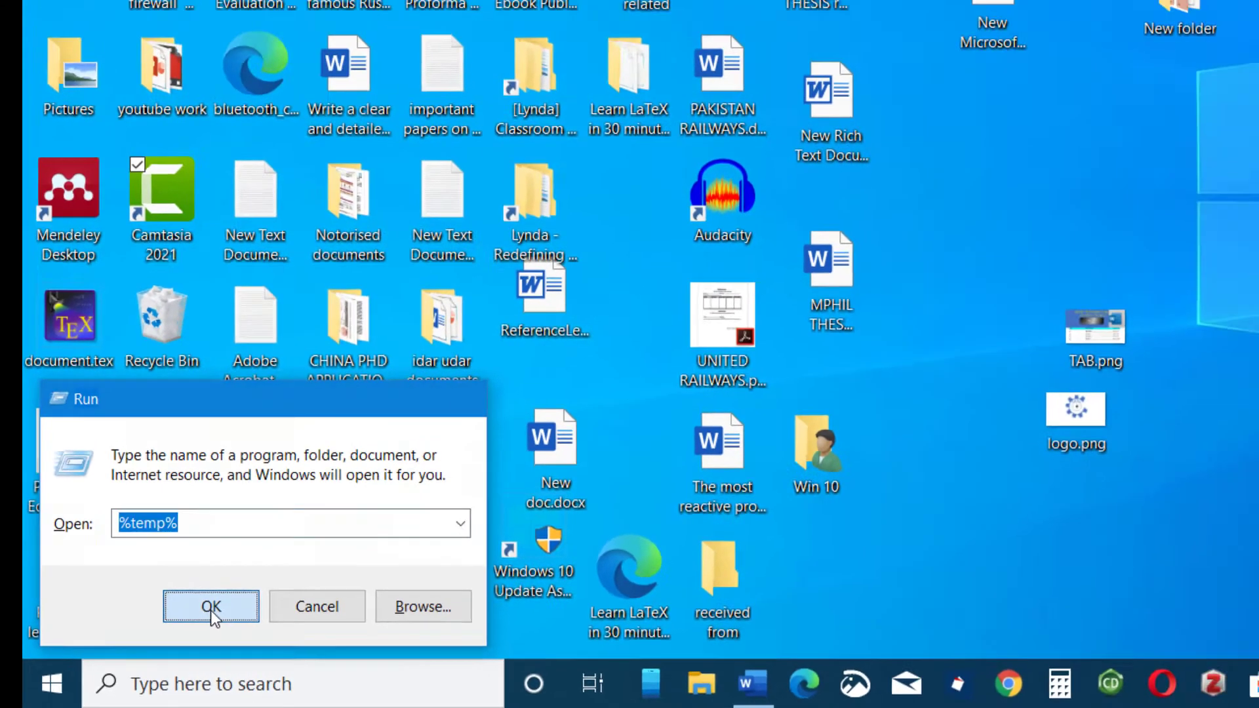
pyautogui.click(262, 586)
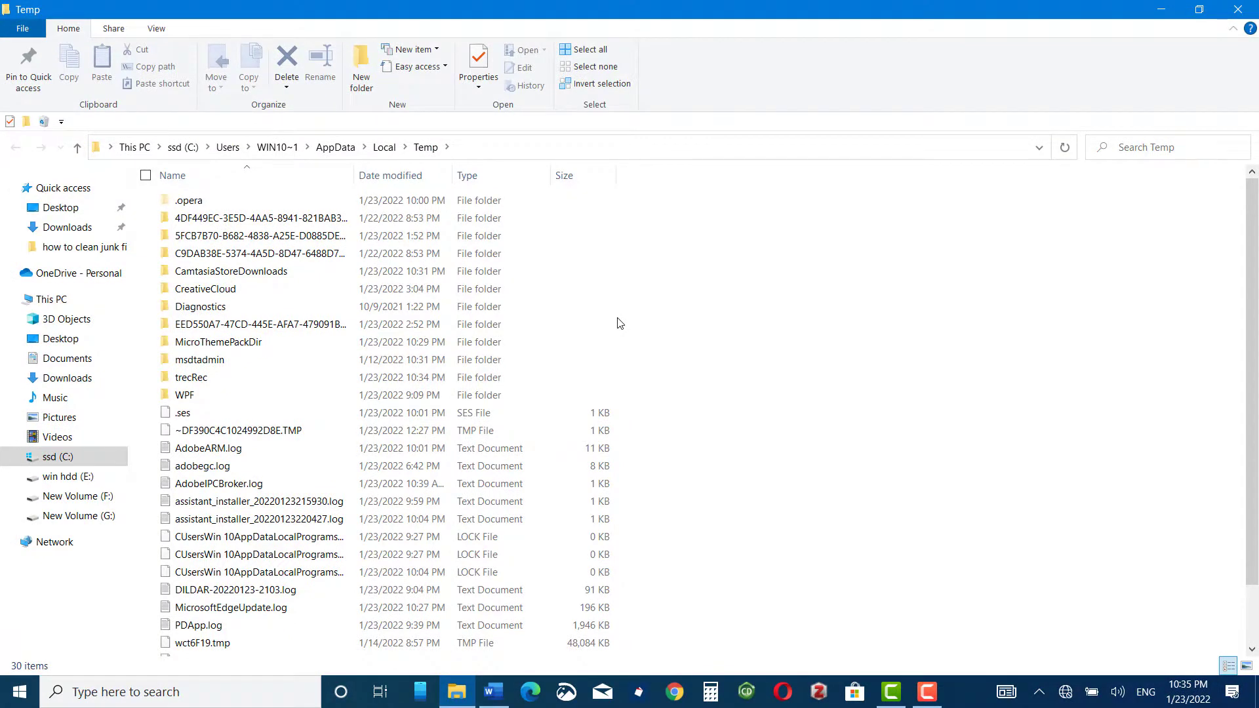
# Step: Delete all Temp folder items, granting admin permission and skipping the in-use ones, then close Explorer
pyautogui.hotkey('ctrl', 'a')
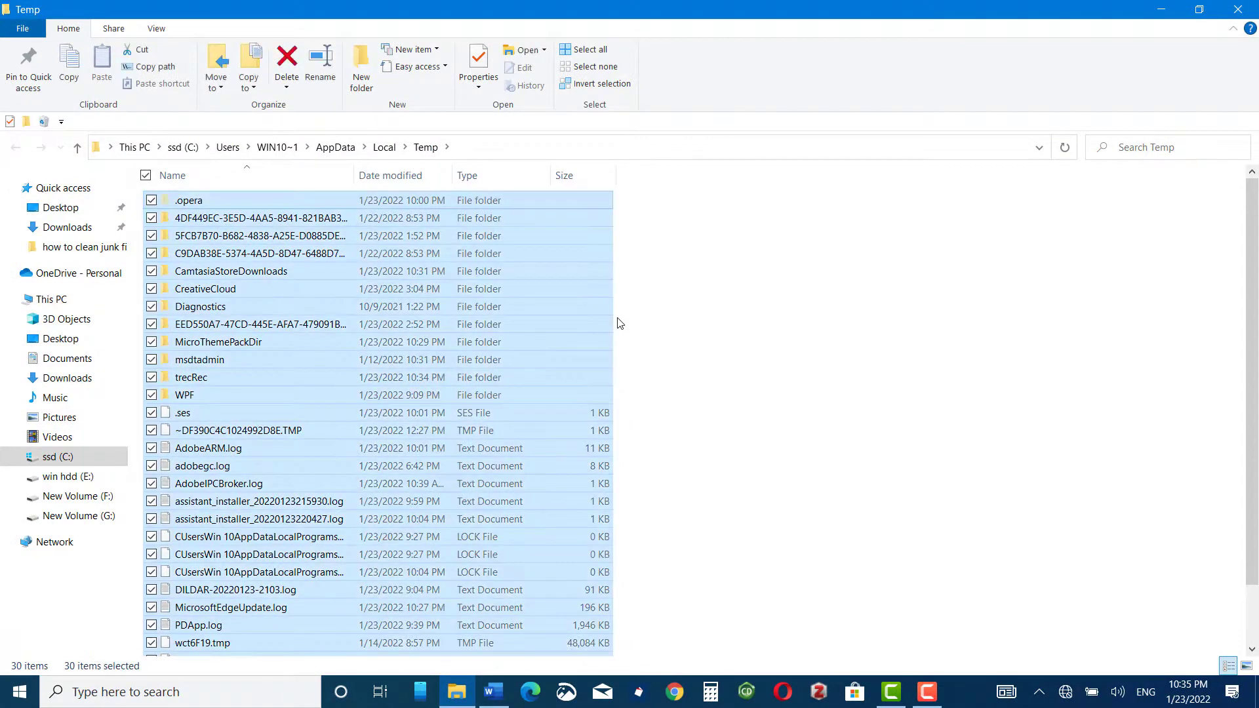
pyautogui.click(288, 60)
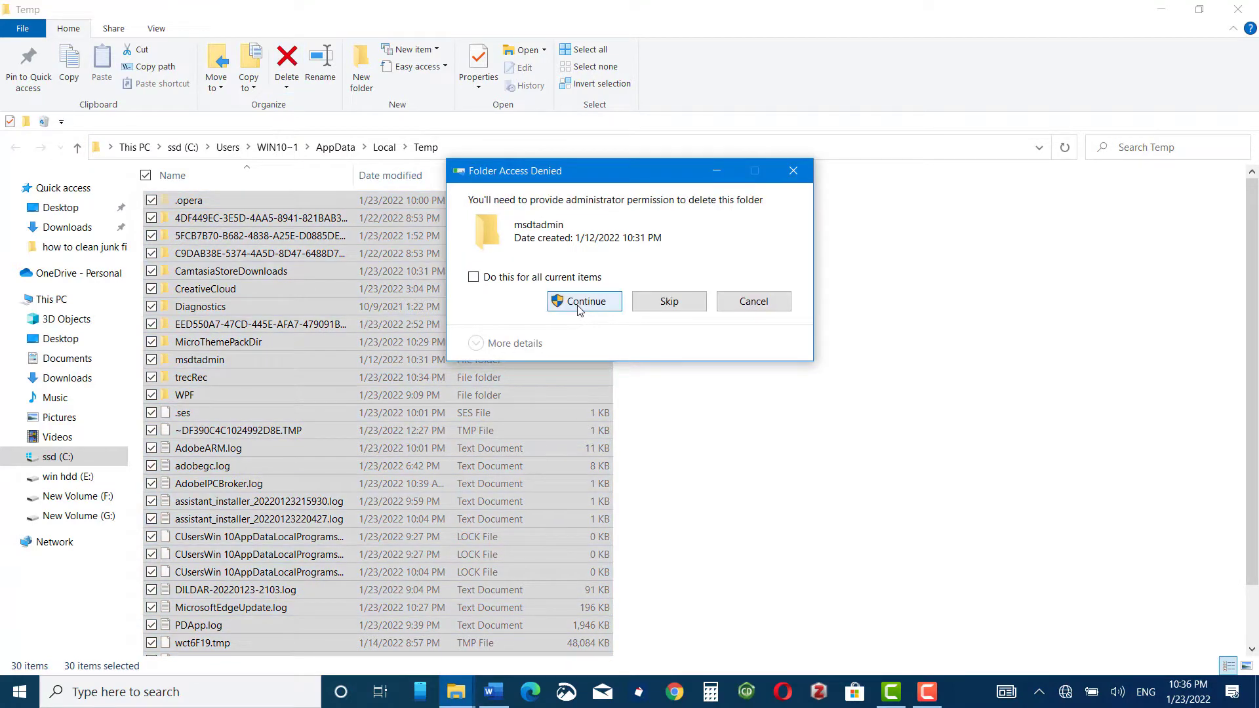
pyautogui.click(579, 303)
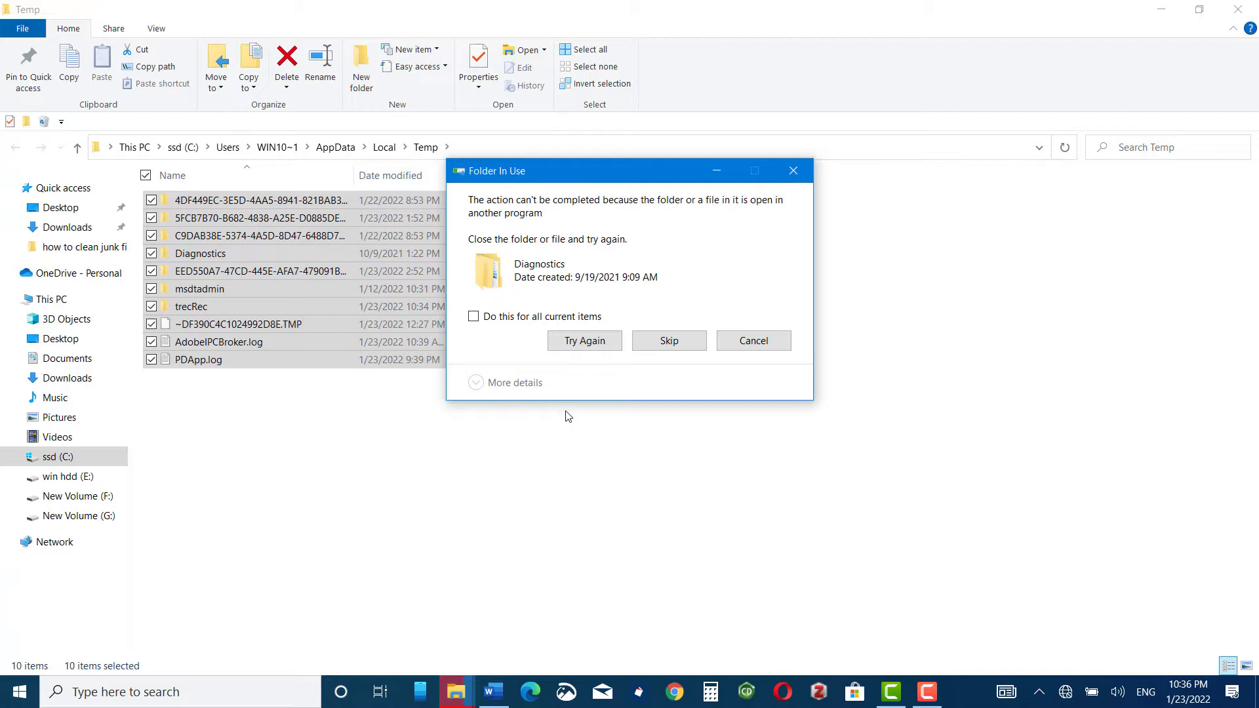
pyautogui.click(669, 341)
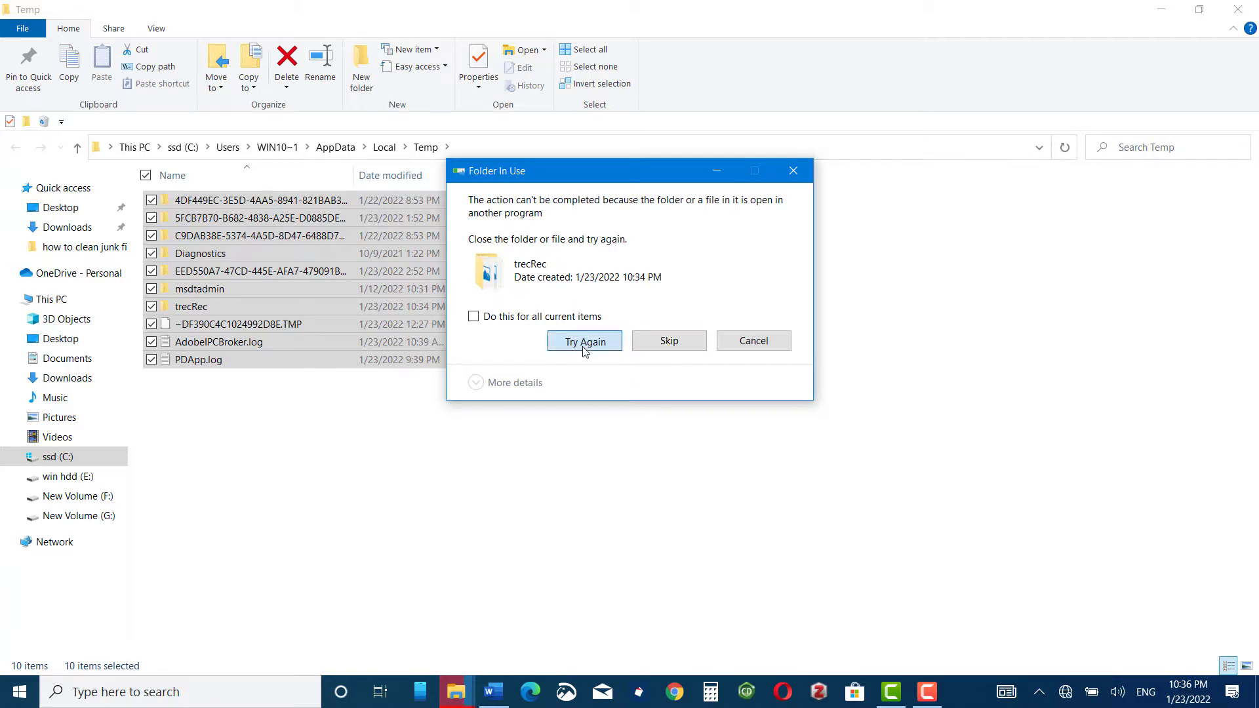
pyautogui.click(668, 341)
pyautogui.click(754, 352)
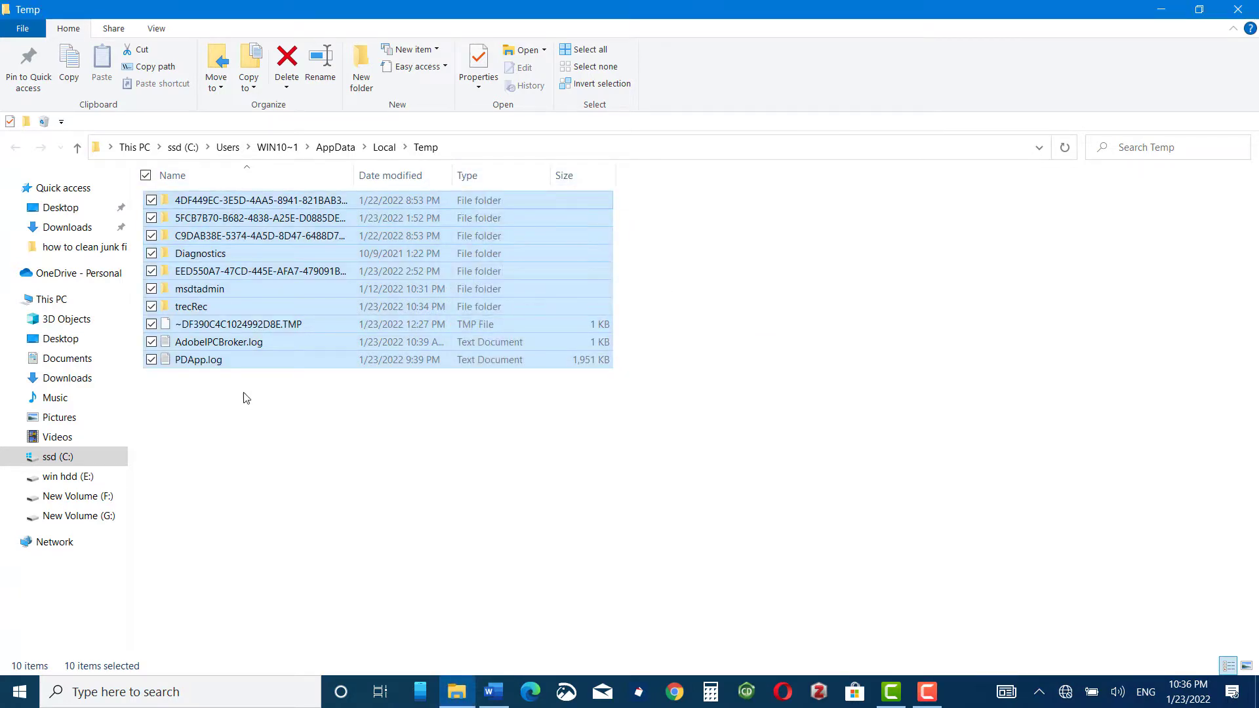
pyautogui.press('super+d')
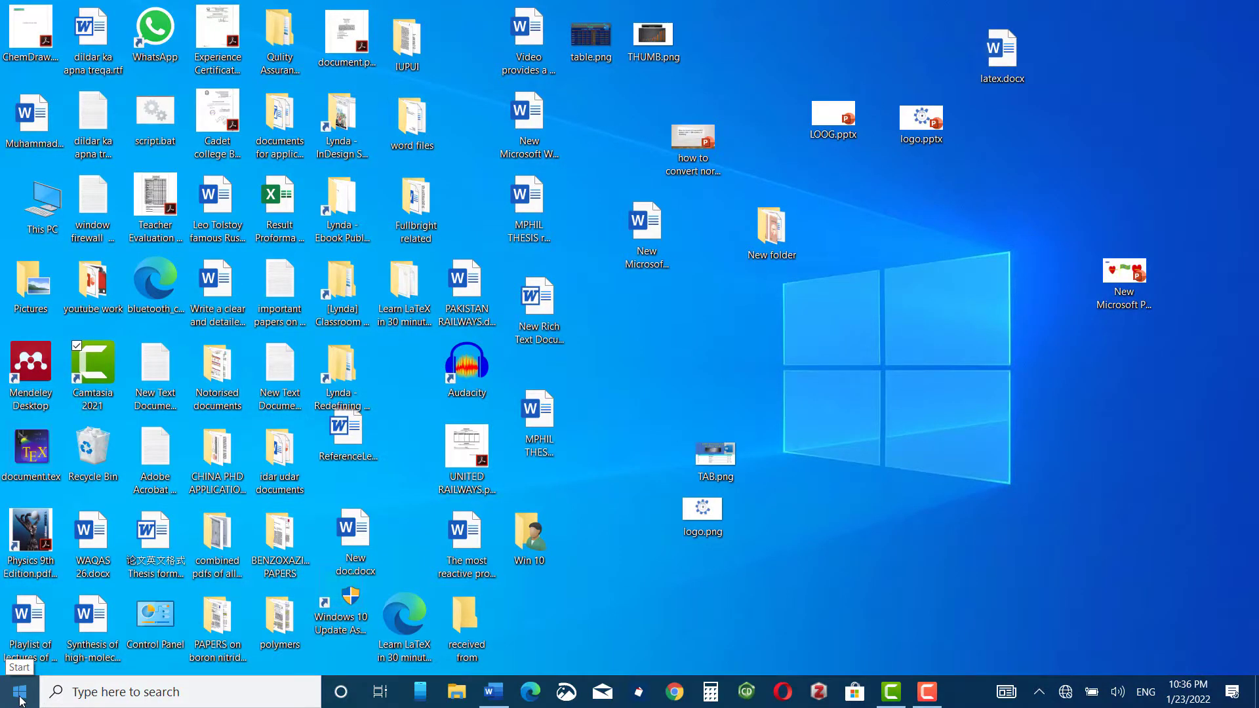
# Step: Open C:\Windows\Temp with the Run command 'temp' and delete all 13 files
pyautogui.press('super+r')
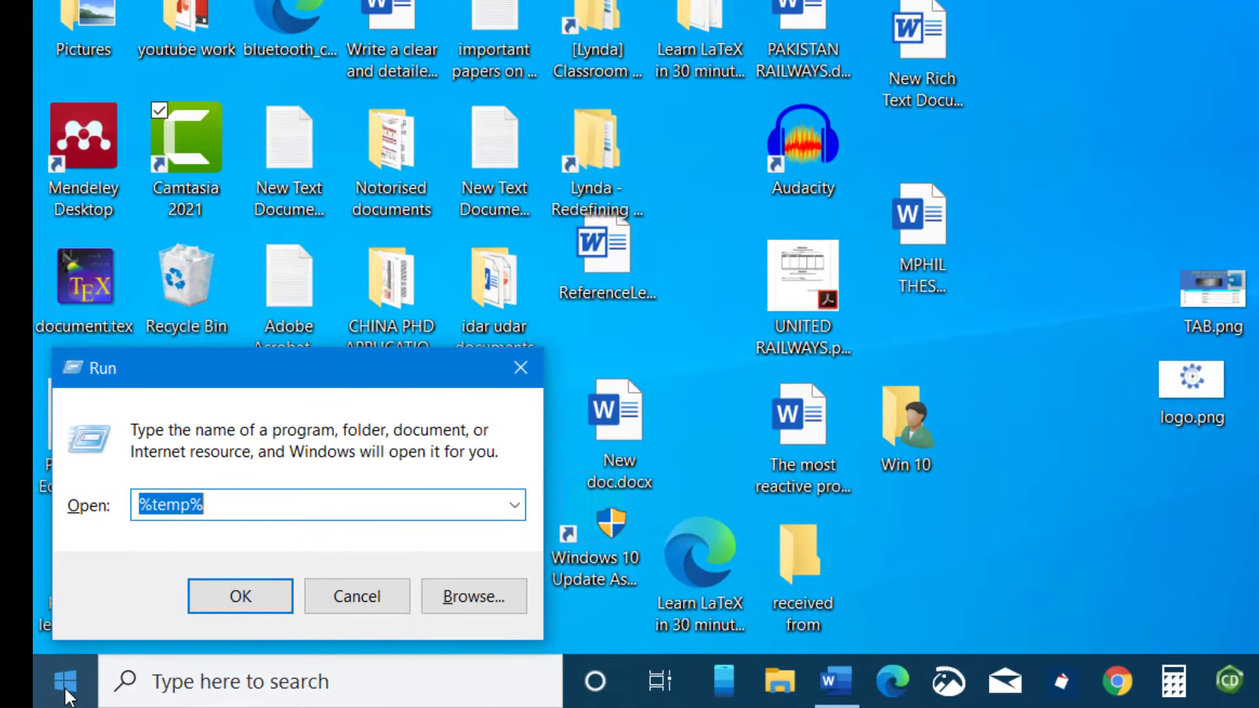
pyautogui.write('temp')
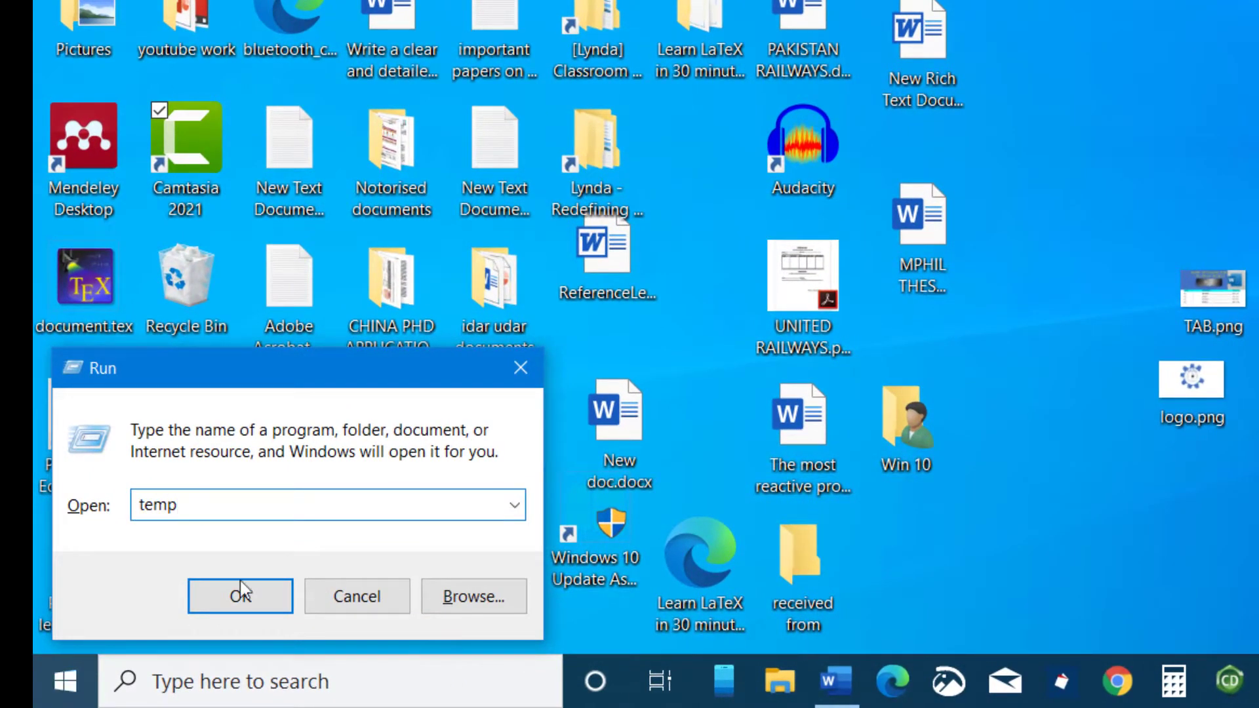
pyautogui.click(240, 593)
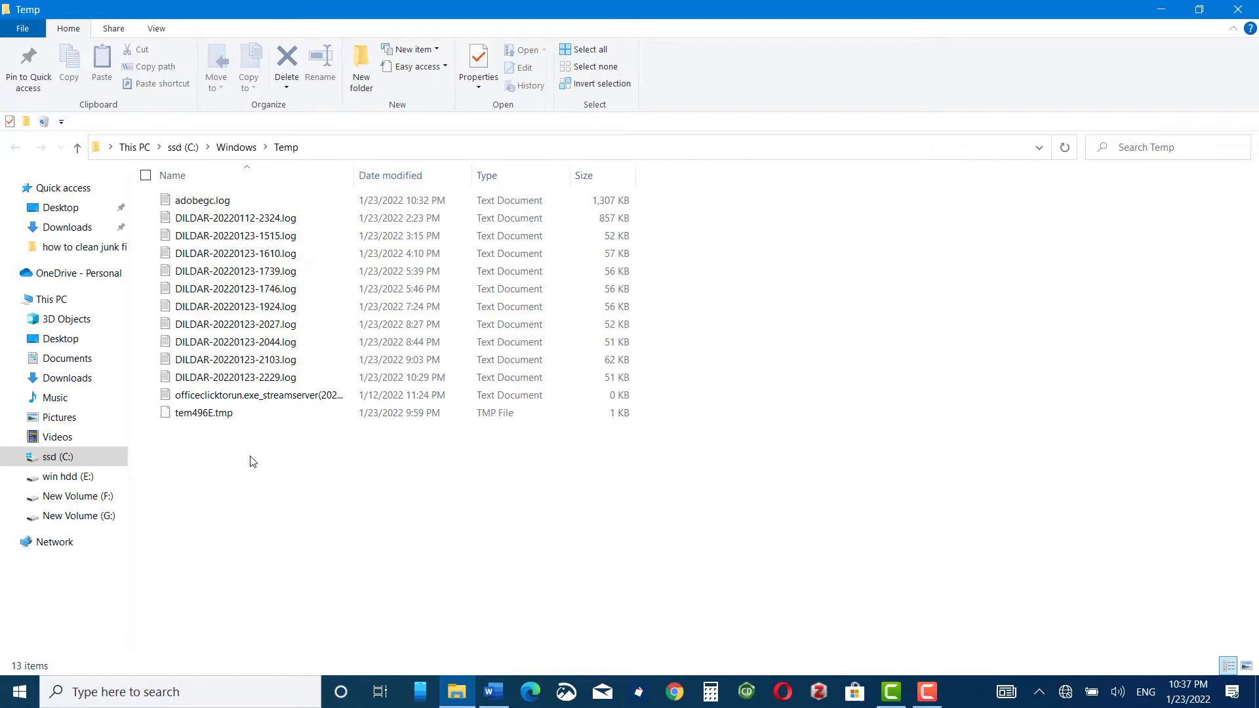
pyautogui.hotkey('ctrl', 'a')
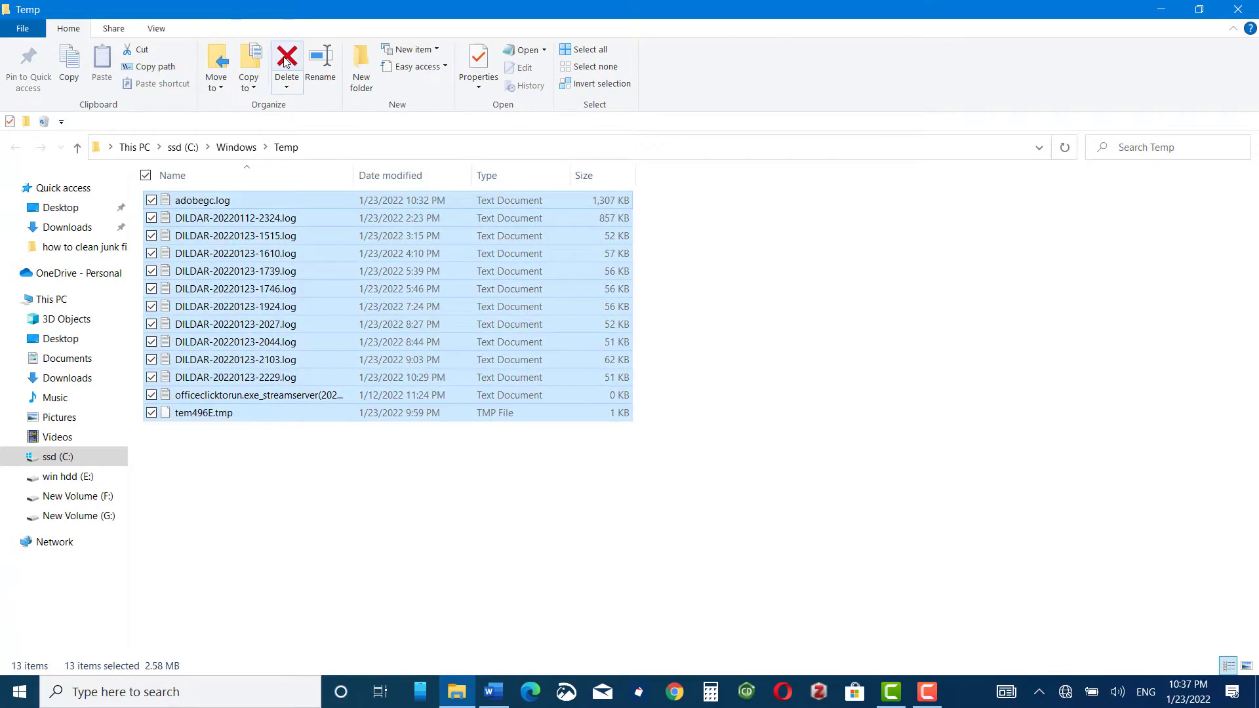
pyautogui.click(287, 60)
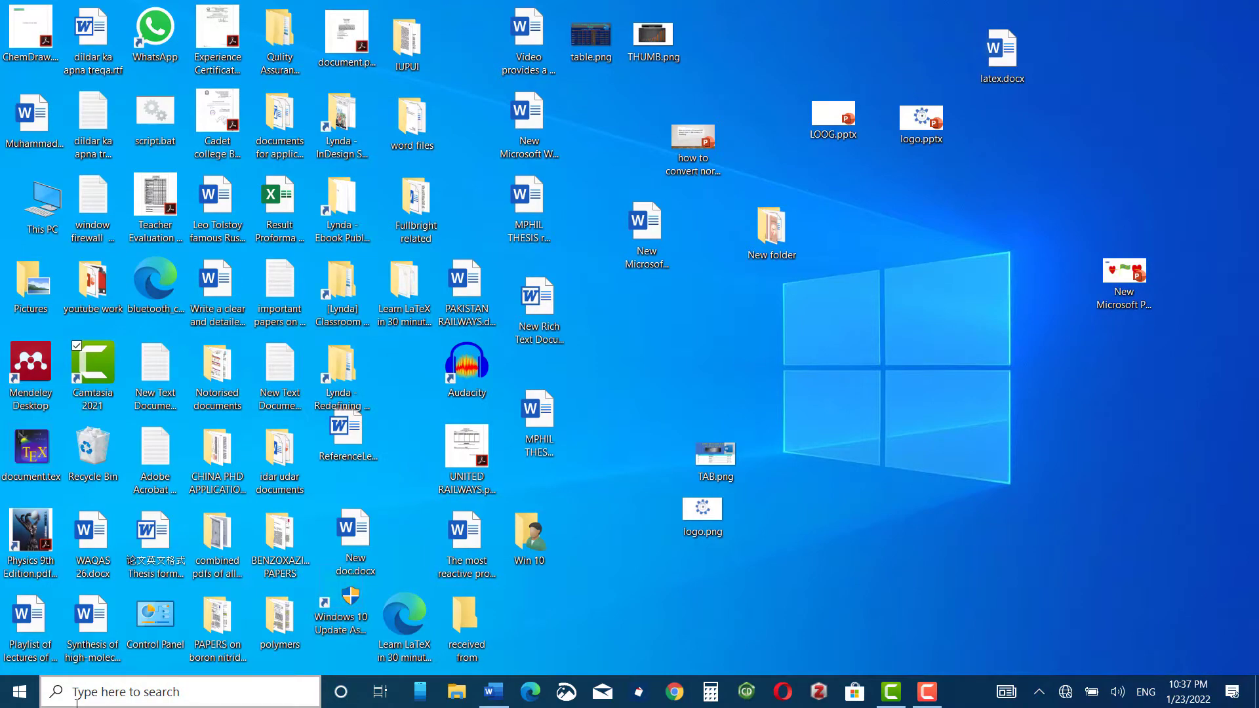
# Step: Open the Prefetch folder via Run and recycle its 114 files, skipping the locked one
pyautogui.press('super+r')
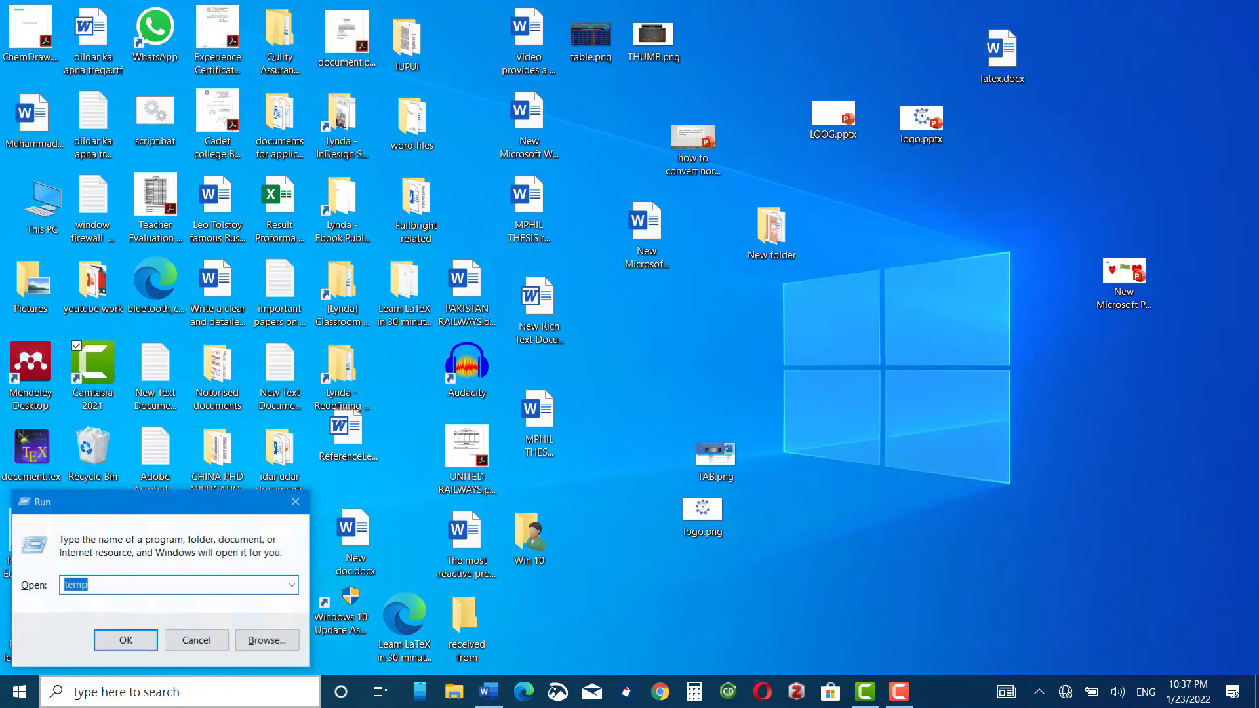
pyautogui.write('p')
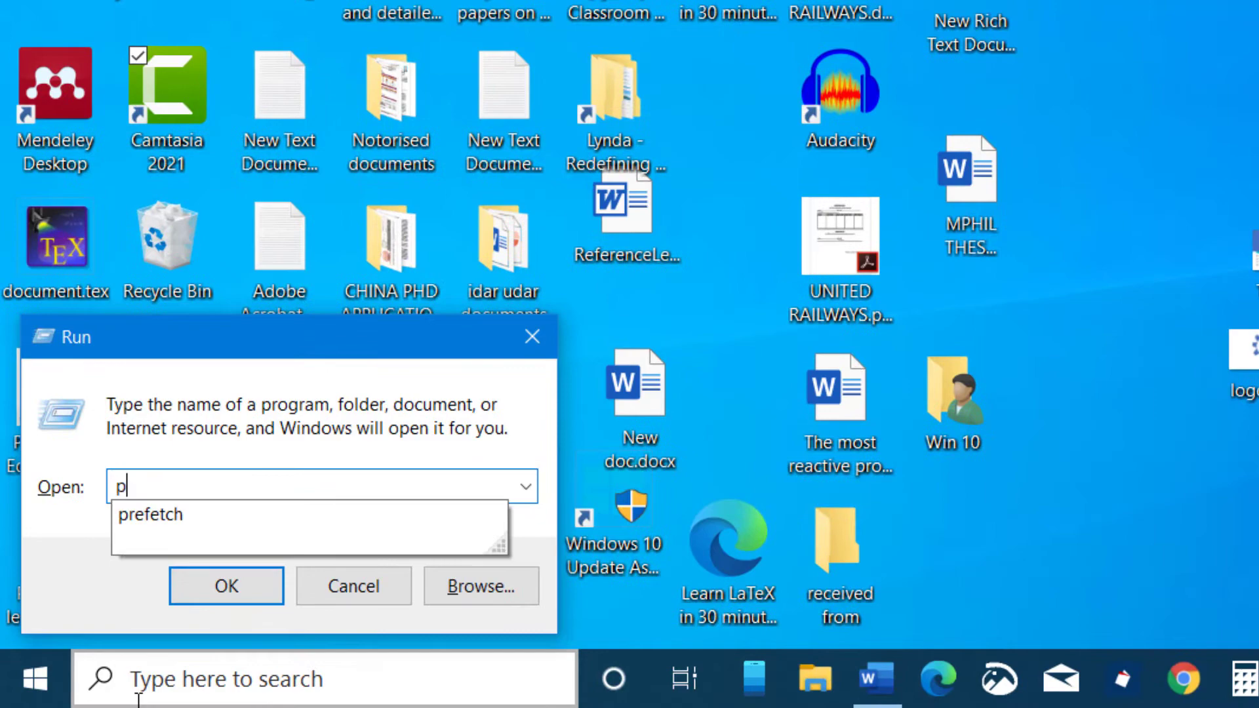
pyautogui.click(180, 514)
pyautogui.click(226, 586)
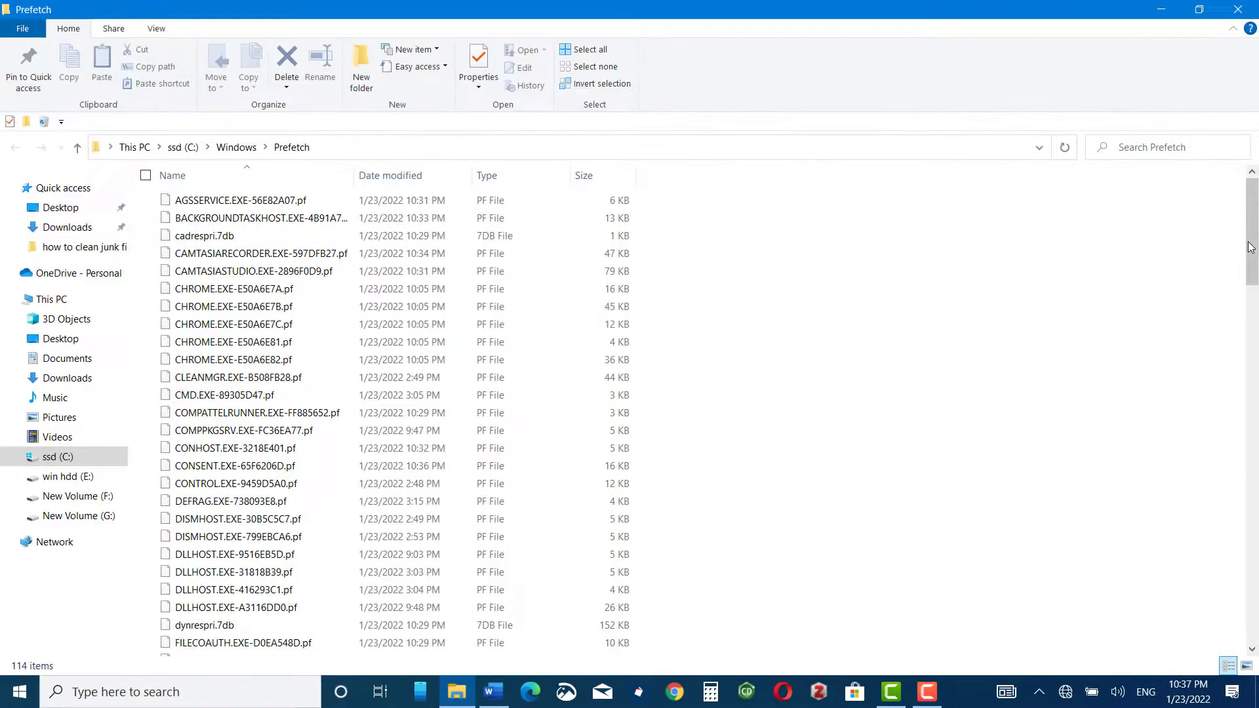
pyautogui.moveTo(1251, 247); pyautogui.dragTo(1223, 253)
pyautogui.hotkey('ctrl', 'a')
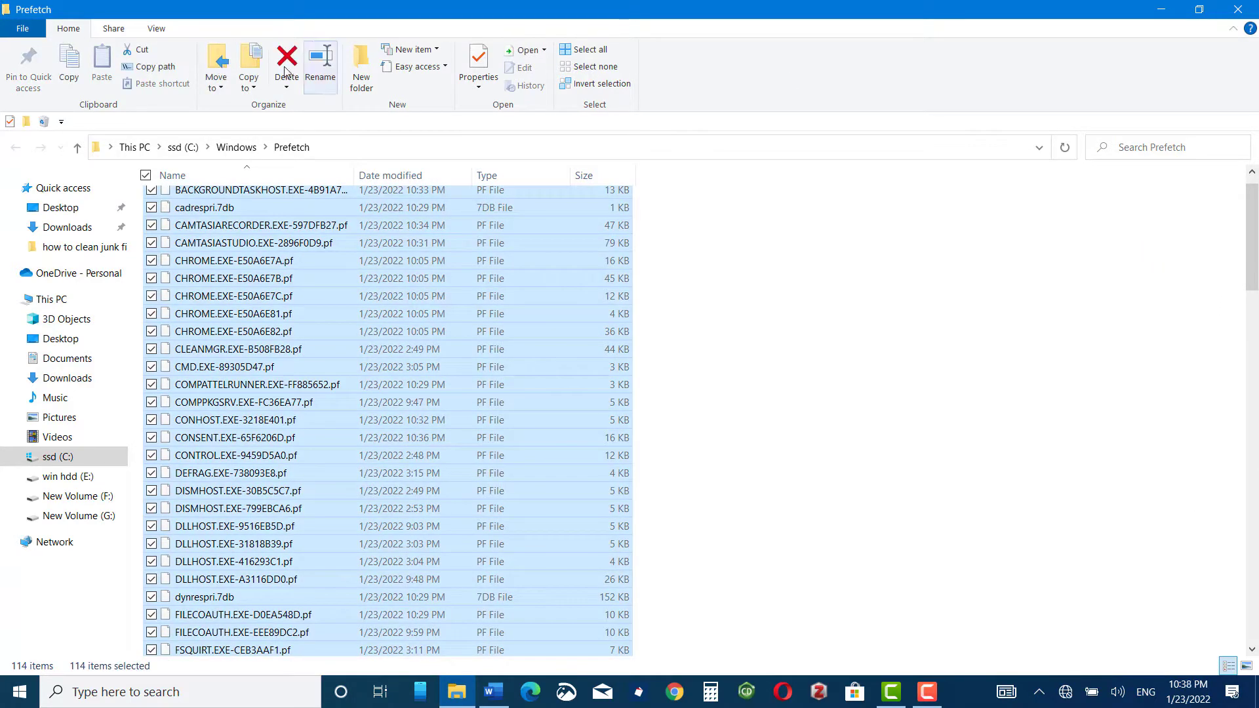
pyautogui.click(283, 59)
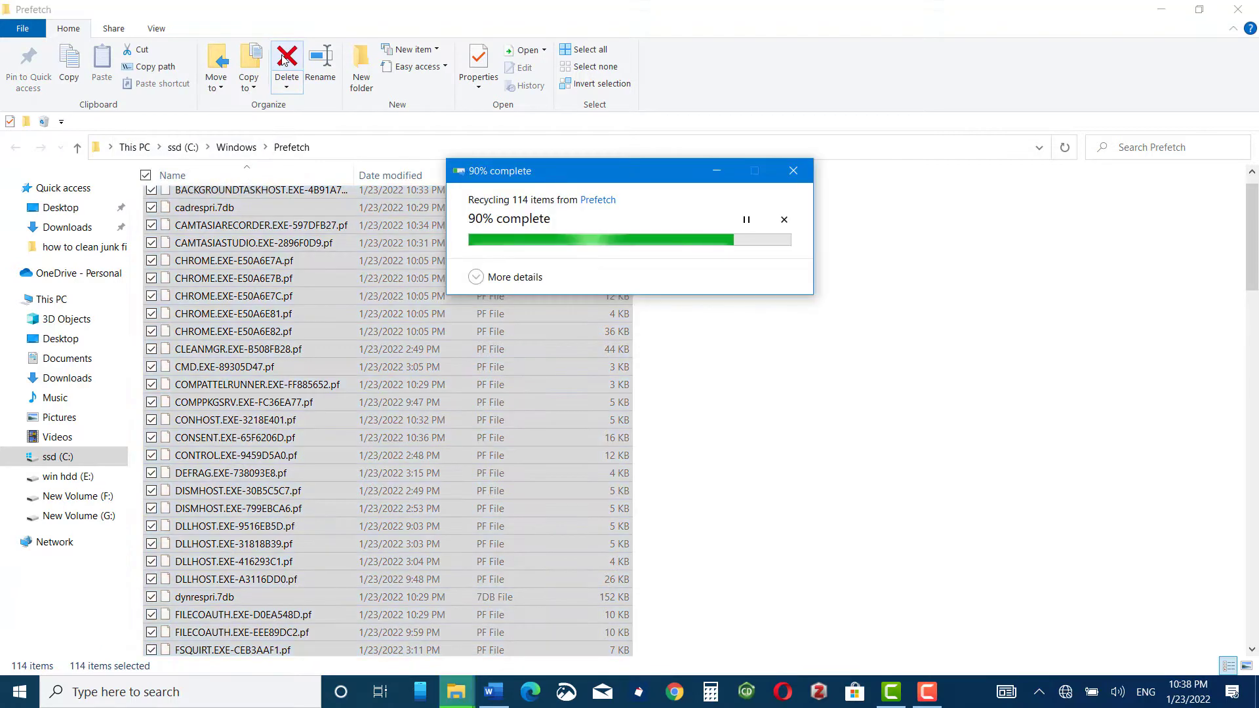
pyautogui.click(668, 337)
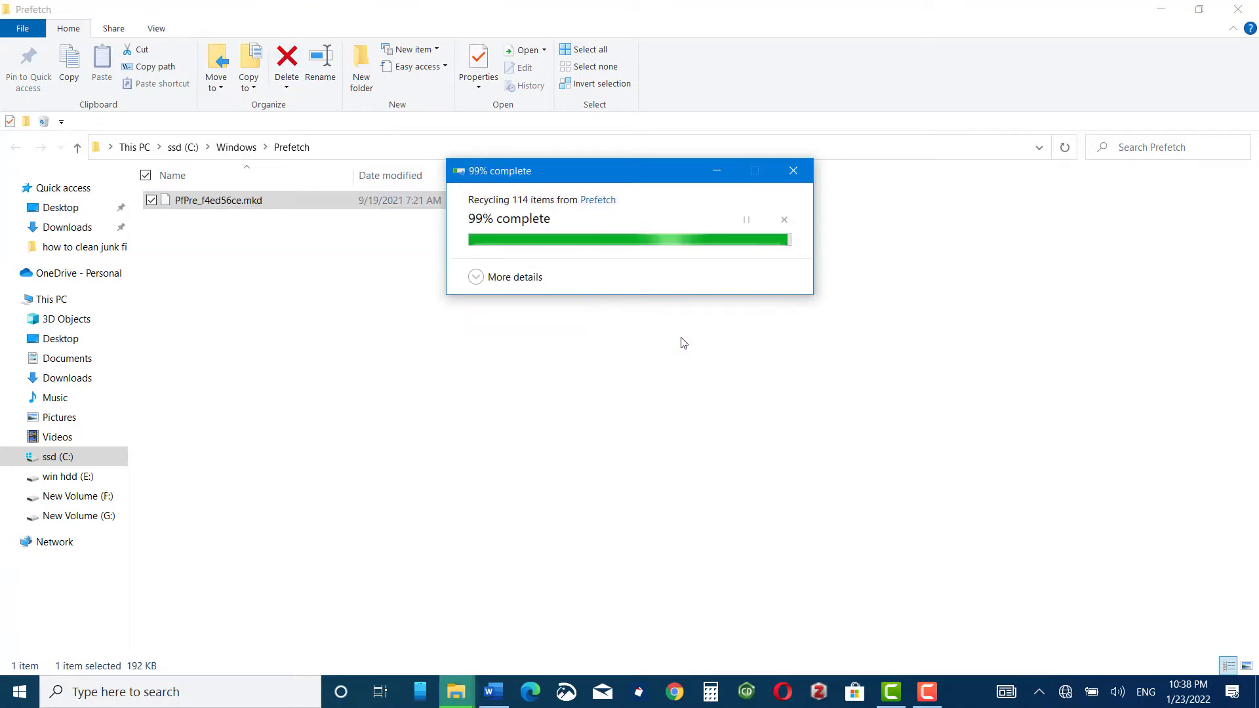
pyautogui.press('super+d')
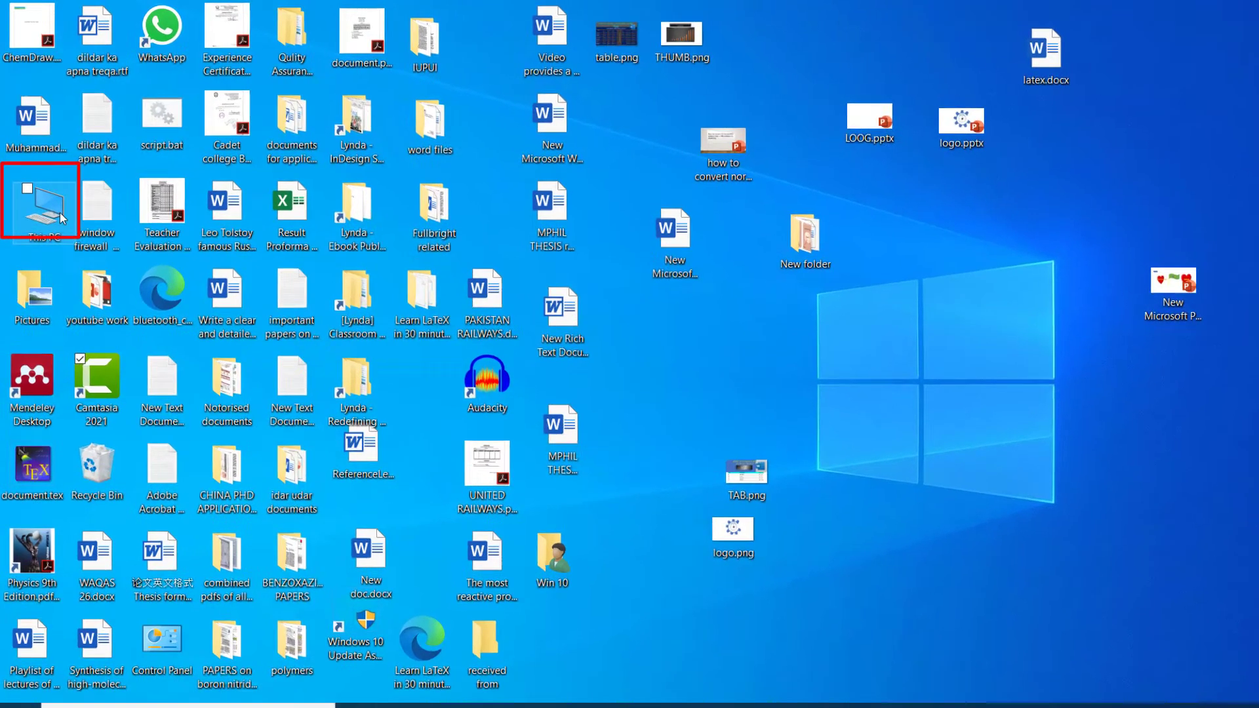
# Step: Open This PC and bring up the Properties of the ssd (C:) drive
pyautogui.click(57, 209)
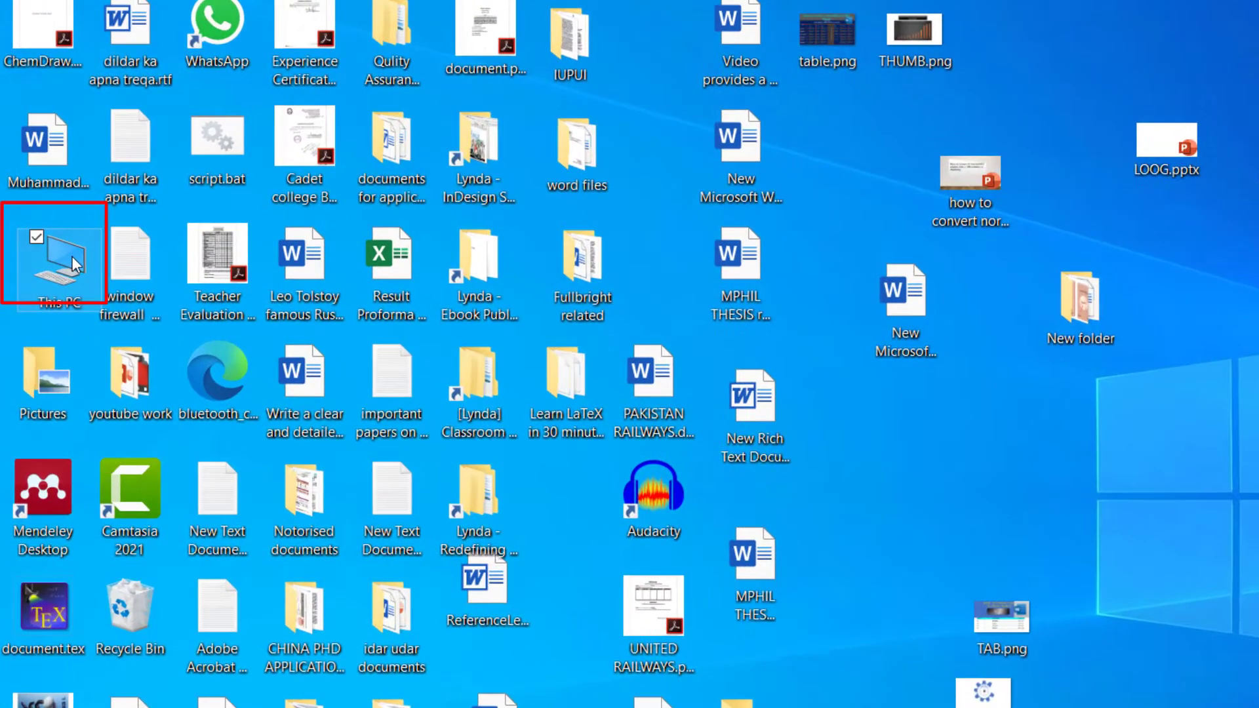
pyautogui.doubleClick(75, 264)
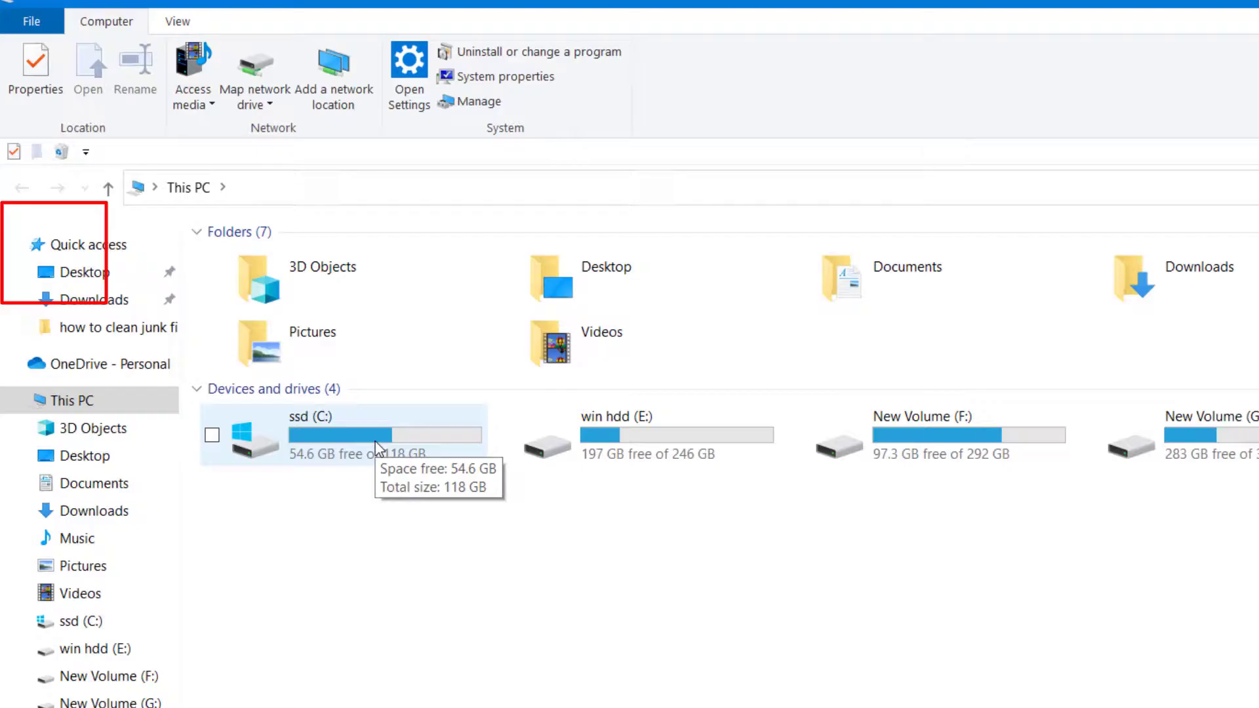
pyautogui.click(371, 432)
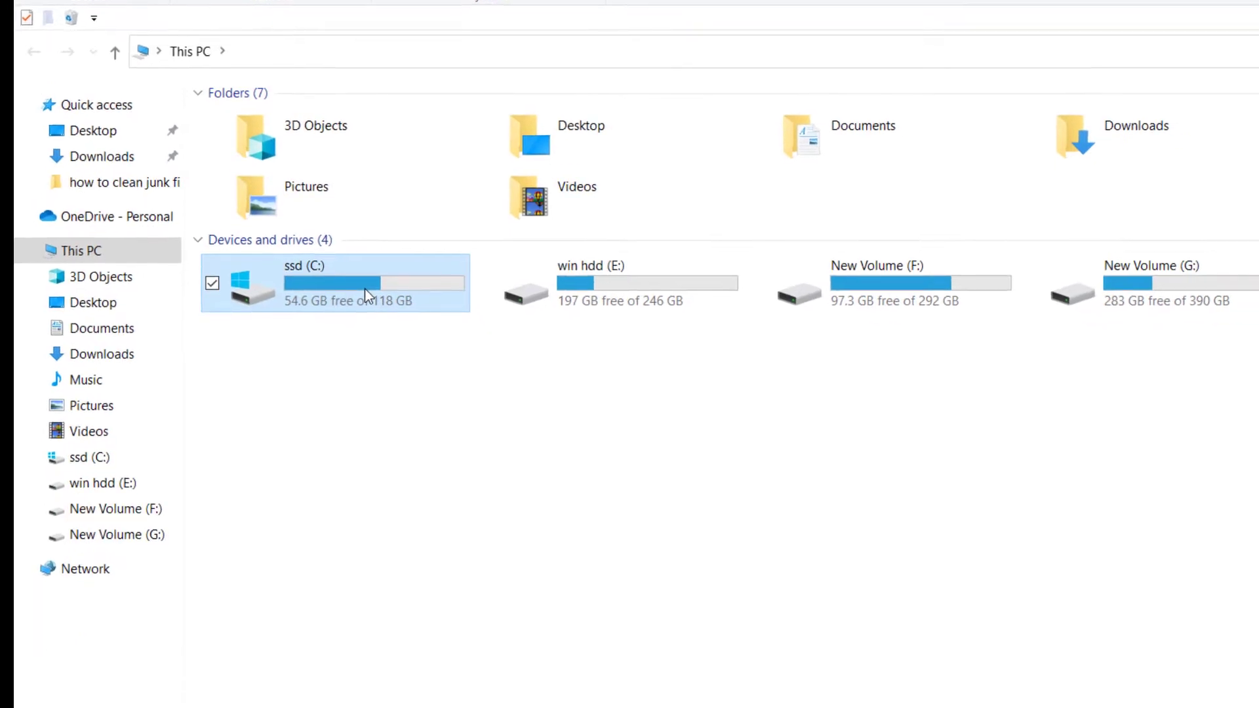
pyautogui.rightClick(364, 289)
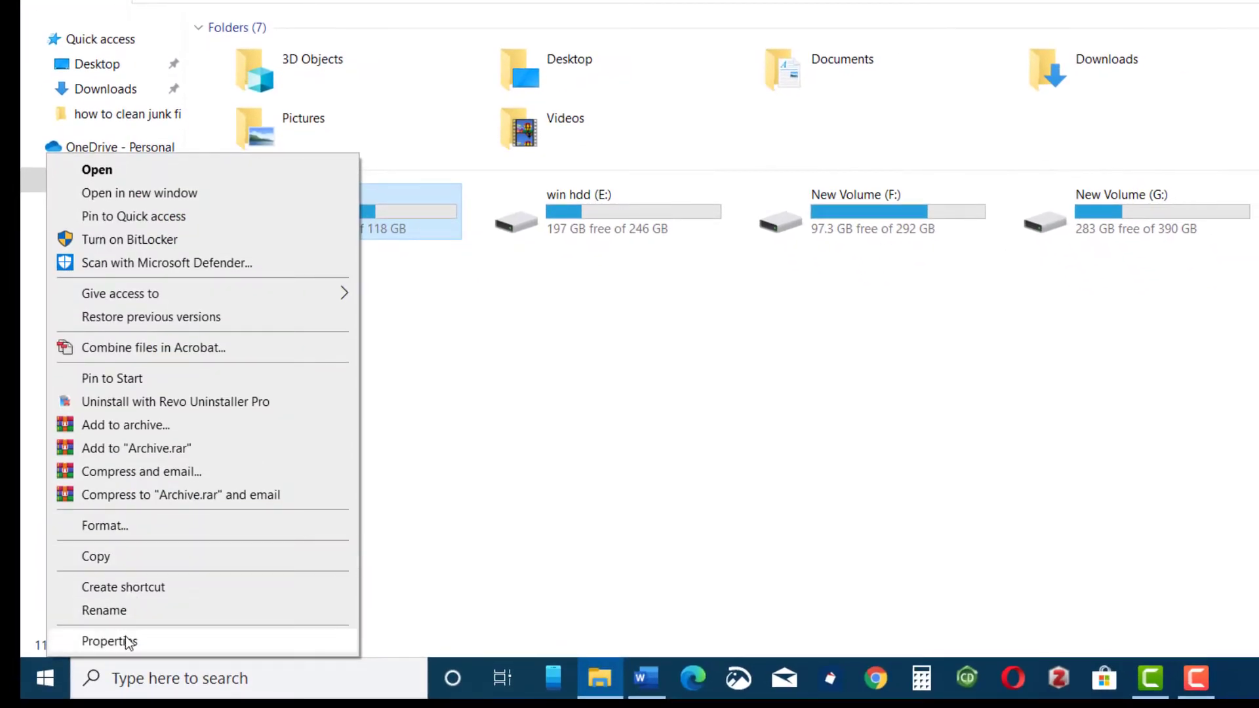
pyautogui.click(127, 641)
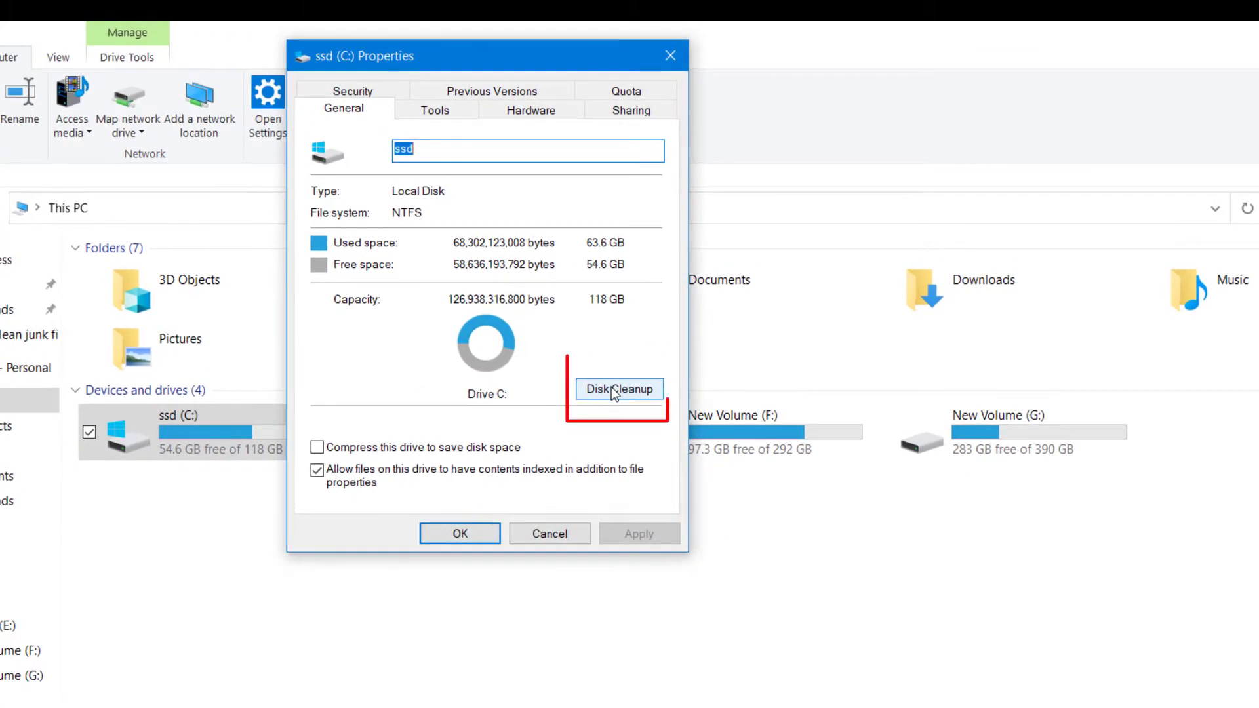
# Step: Run Disk Cleanup including system files and permanently delete the 732 MB of junk
pyautogui.click(660, 308)
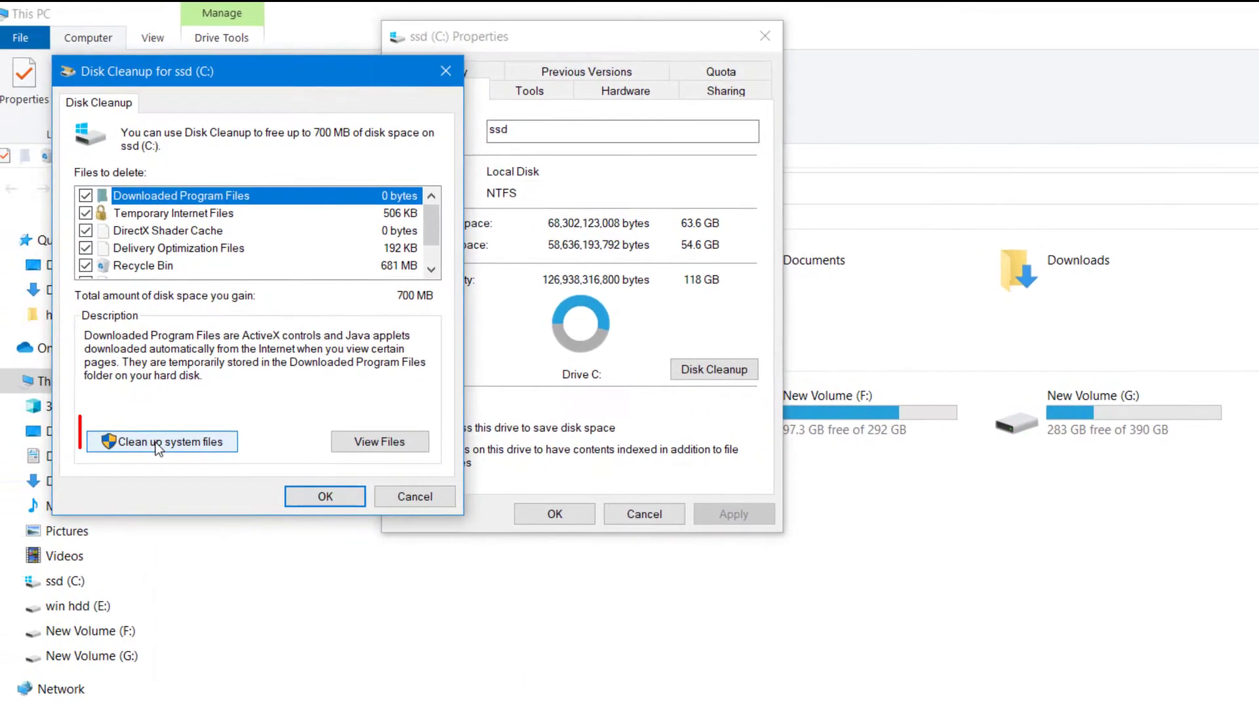
pyautogui.click(192, 439)
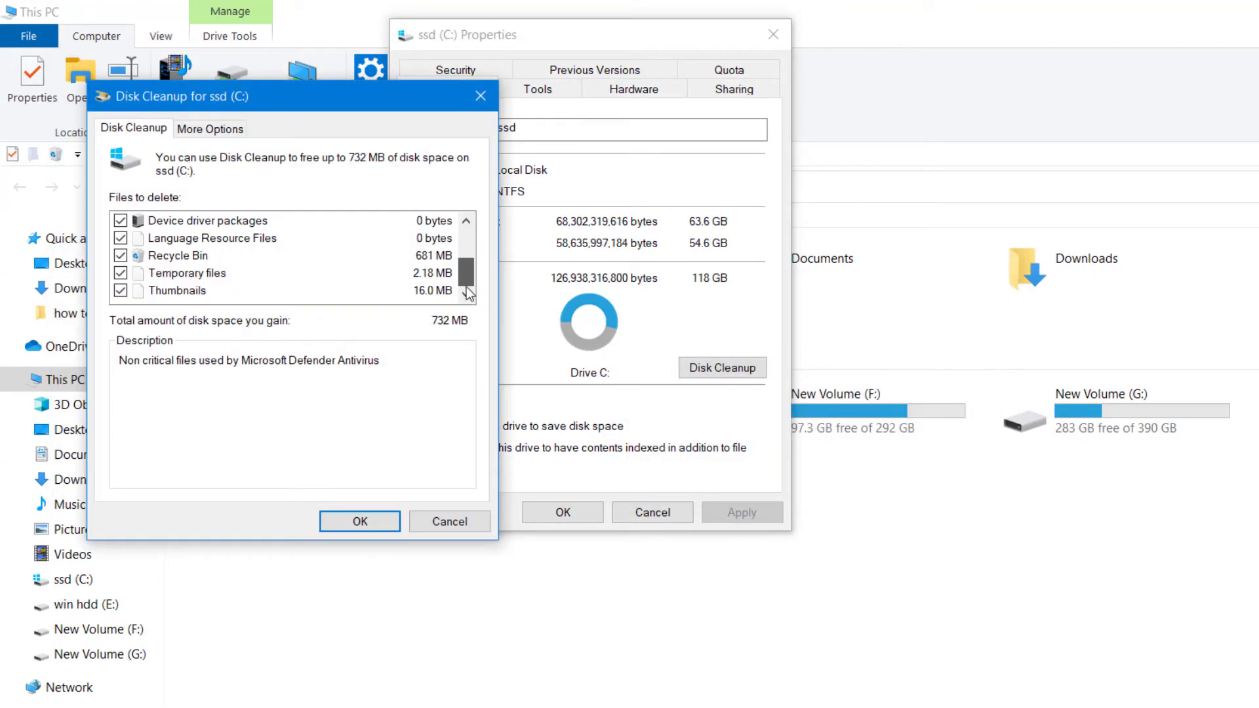
pyautogui.scroll(2, 469, 293)
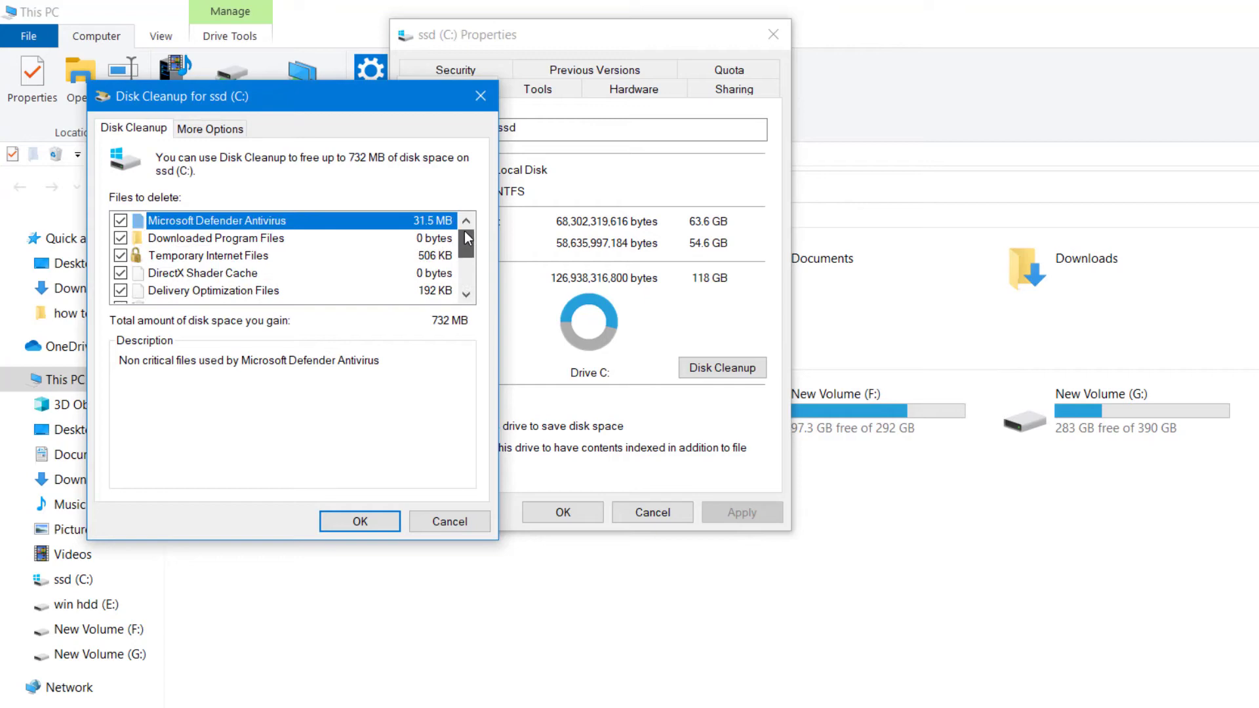
pyautogui.scroll(-2, 466, 285)
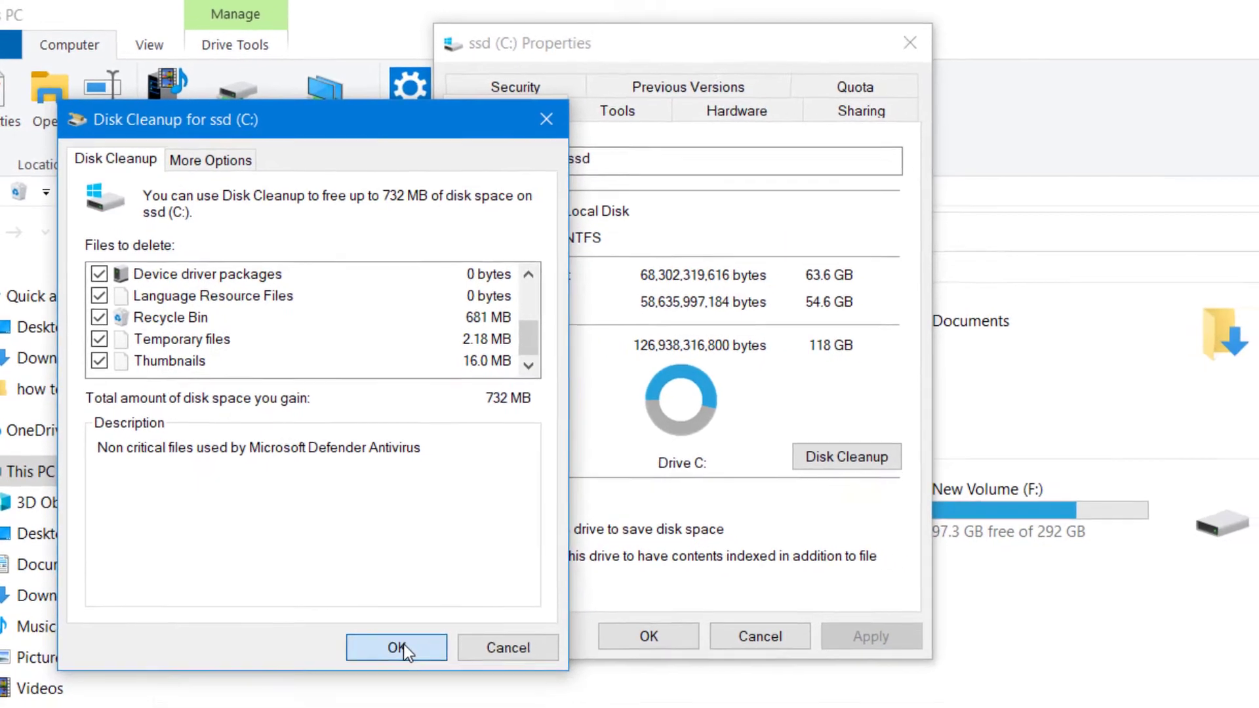
pyautogui.click(417, 676)
pyautogui.click(911, 518)
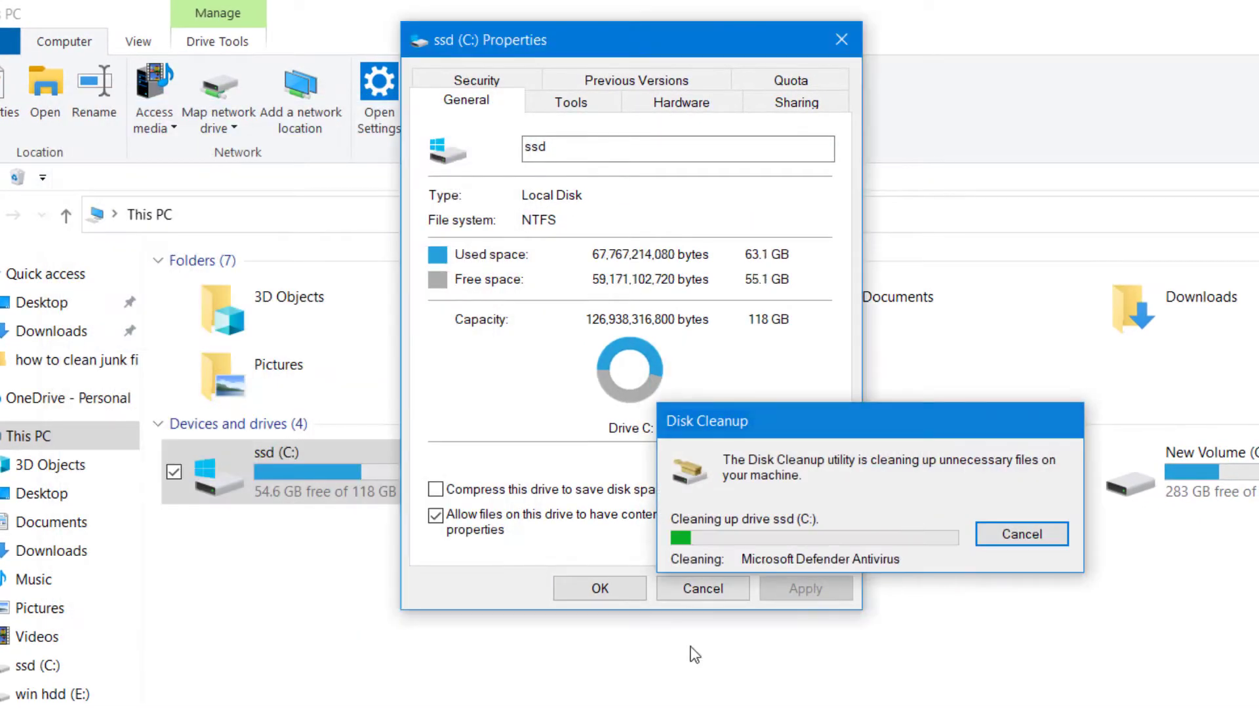
pyautogui.click(596, 593)
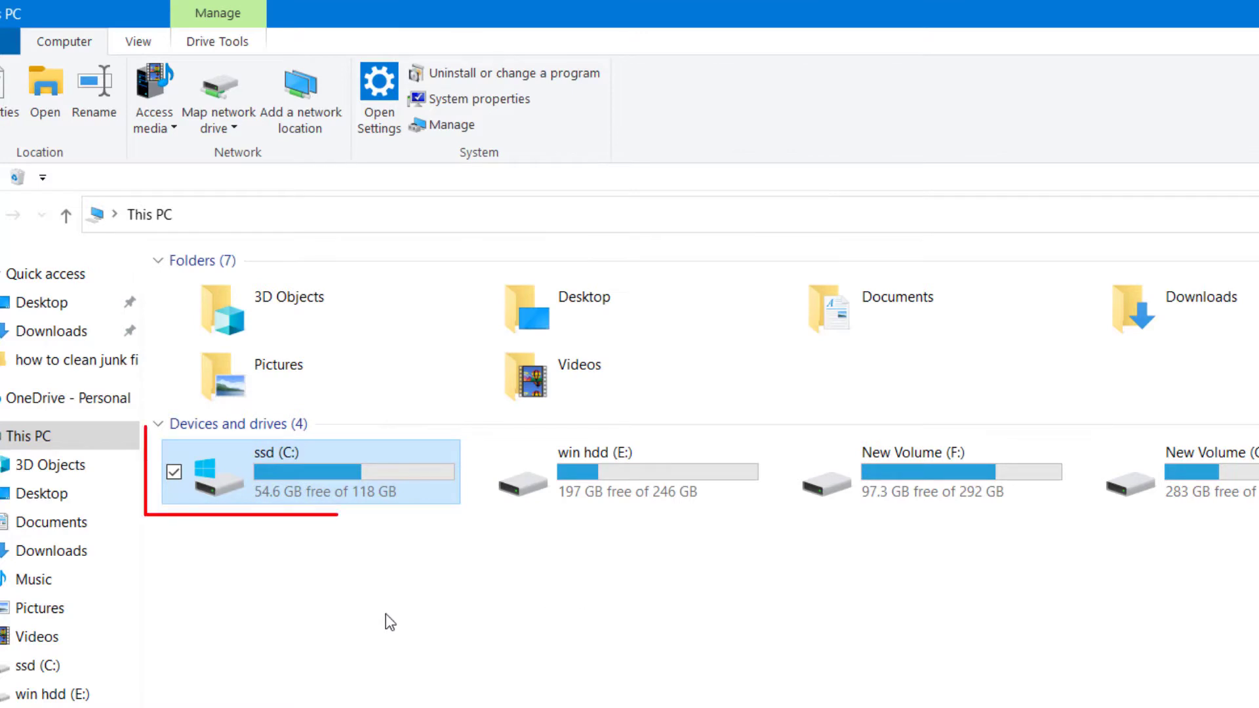
# Step: Browse to C:\Windows\SoftwareDistribution\Download
pyautogui.doubleClick(309, 480)
pyautogui.doubleClick(238, 577)
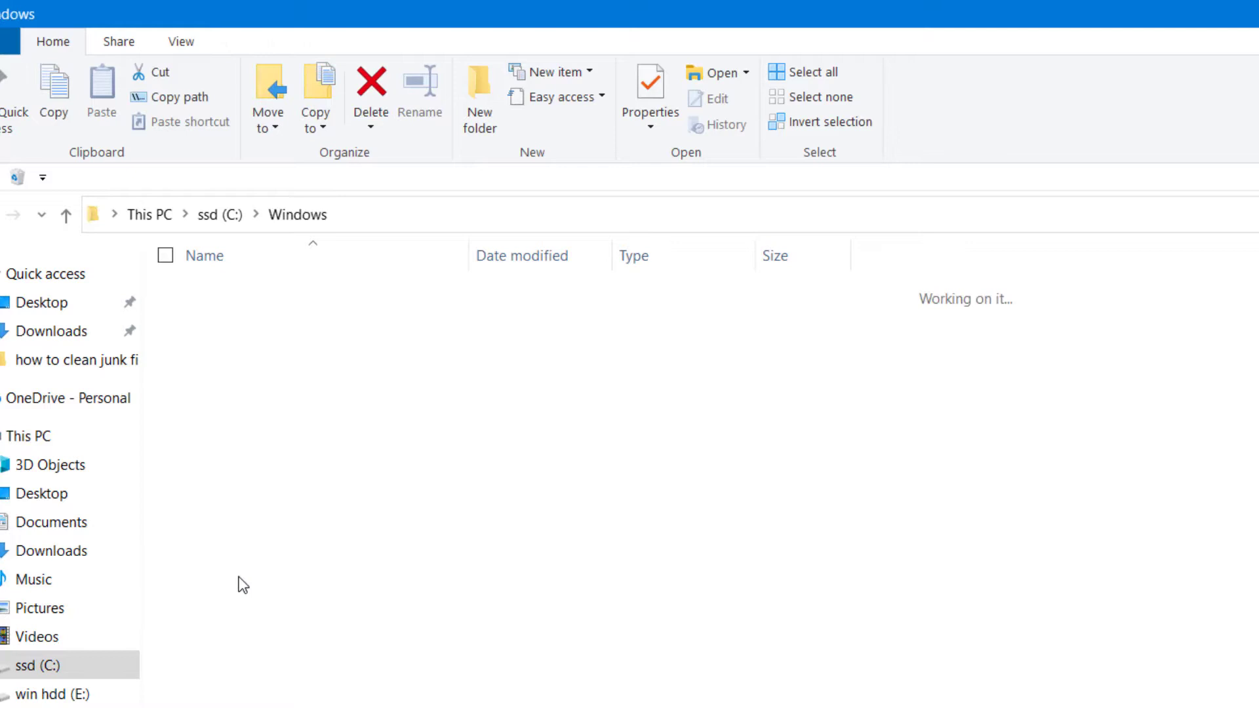
pyautogui.scroll(-17, 1115, 582)
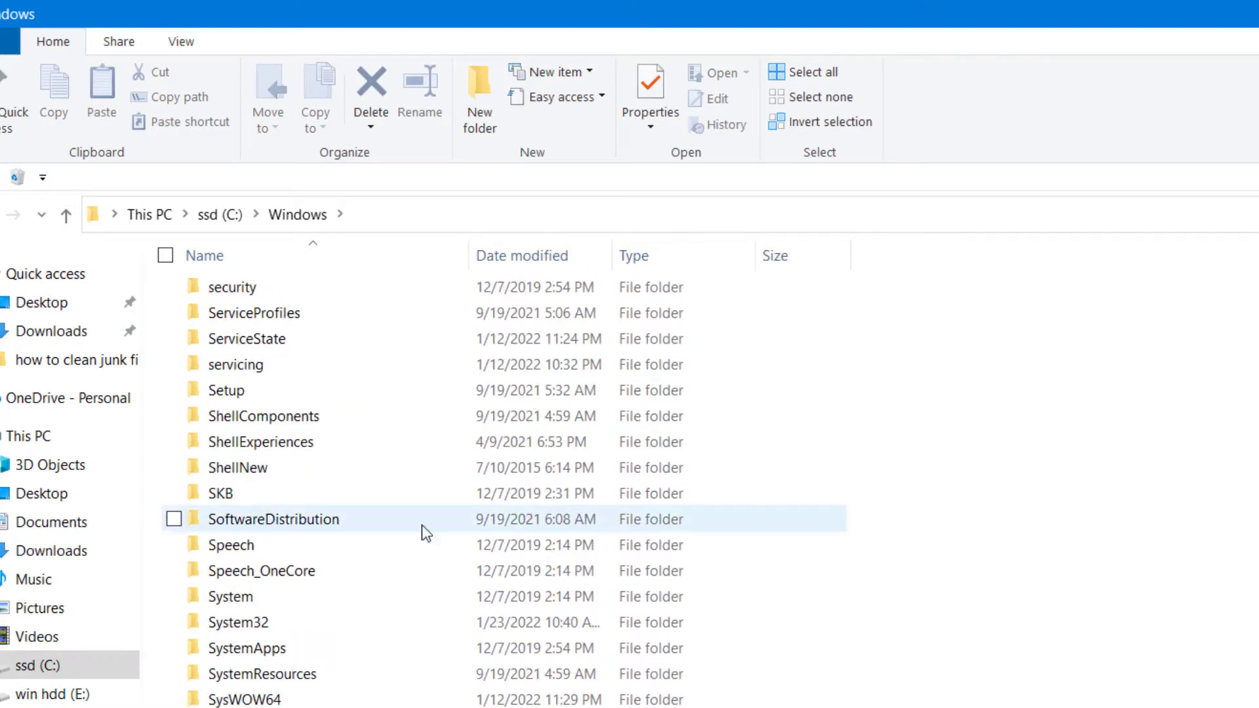
pyautogui.doubleClick(251, 519)
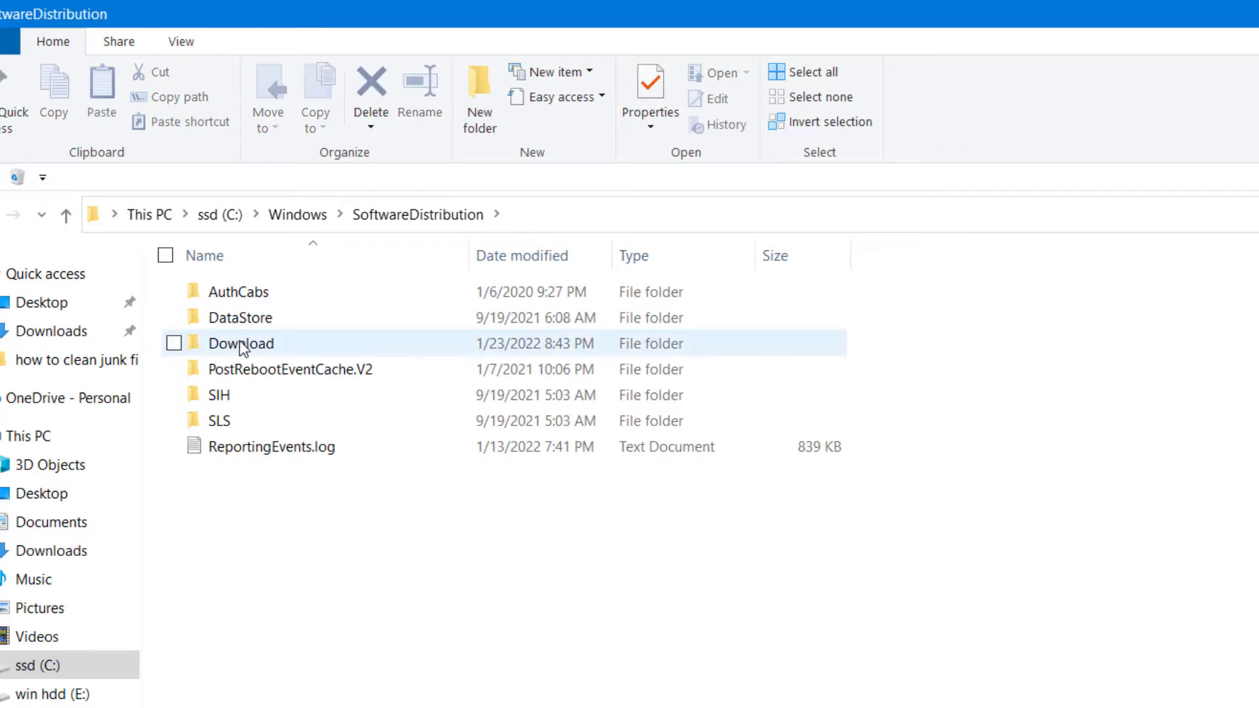
pyautogui.doubleClick(238, 342)
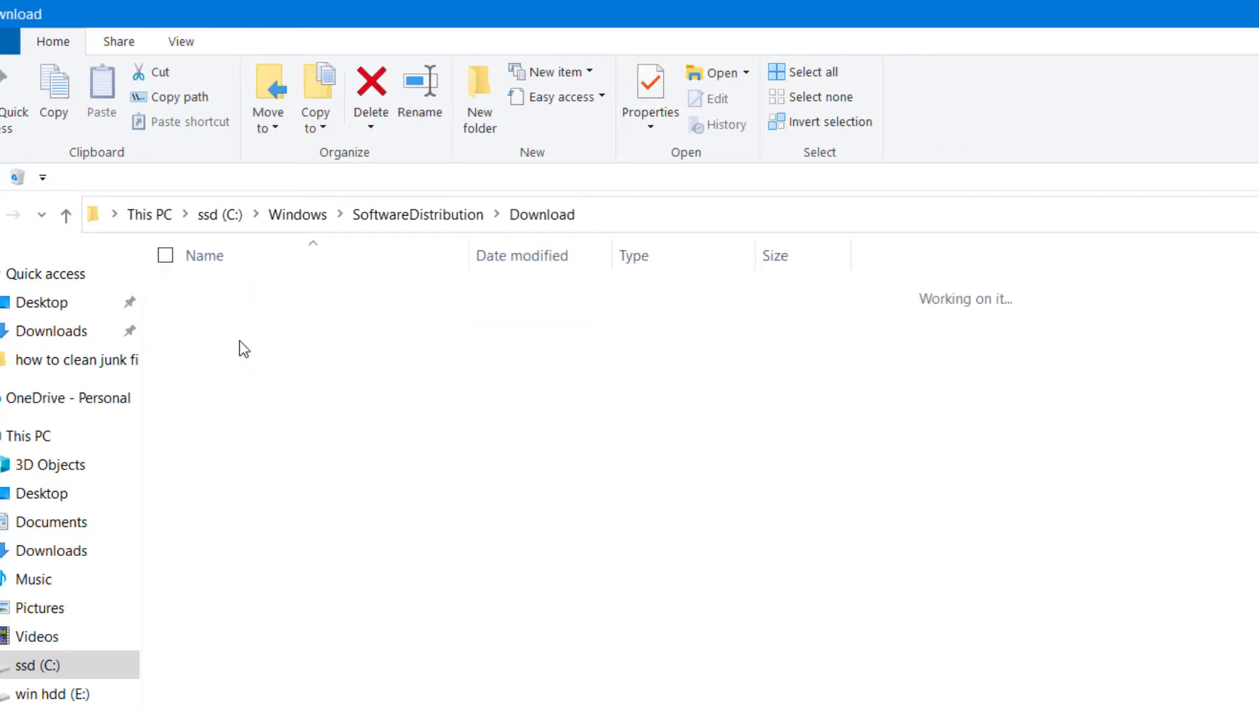
# Step: Delete both items in the Download folder, granting administrator permission for each
pyautogui.moveTo(346, 366); pyautogui.dragTo(226, 289)
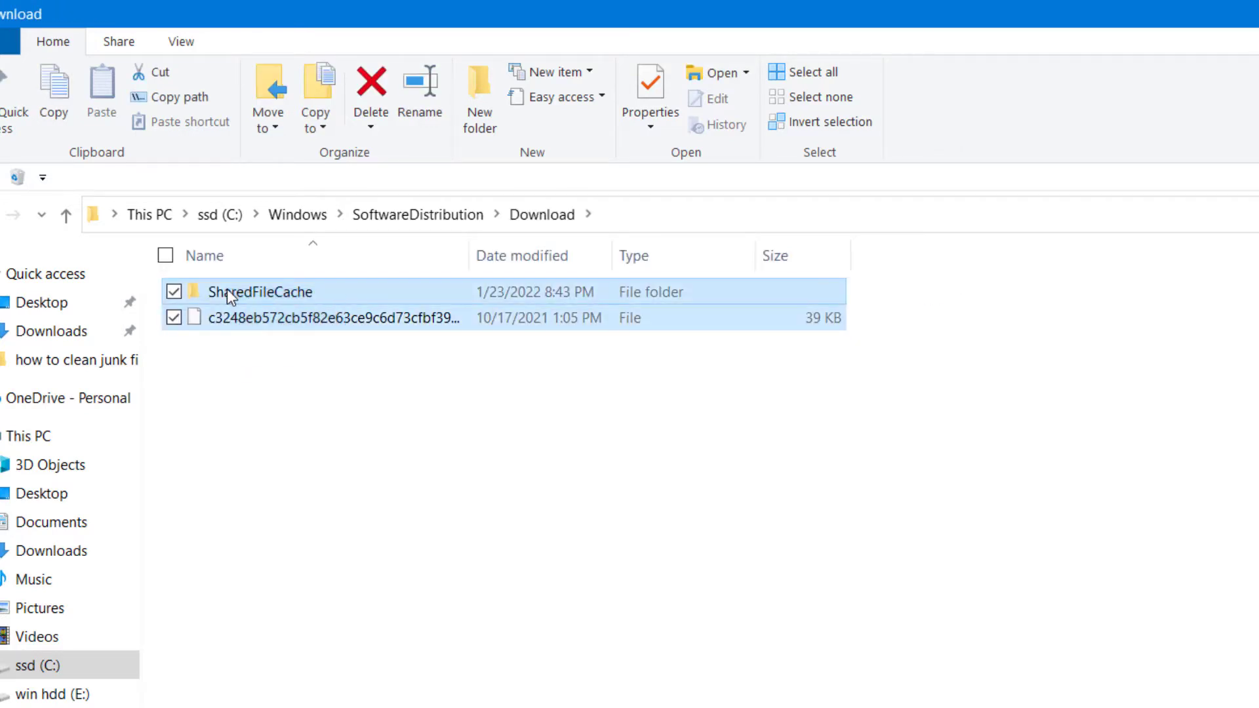
pyautogui.click(371, 84)
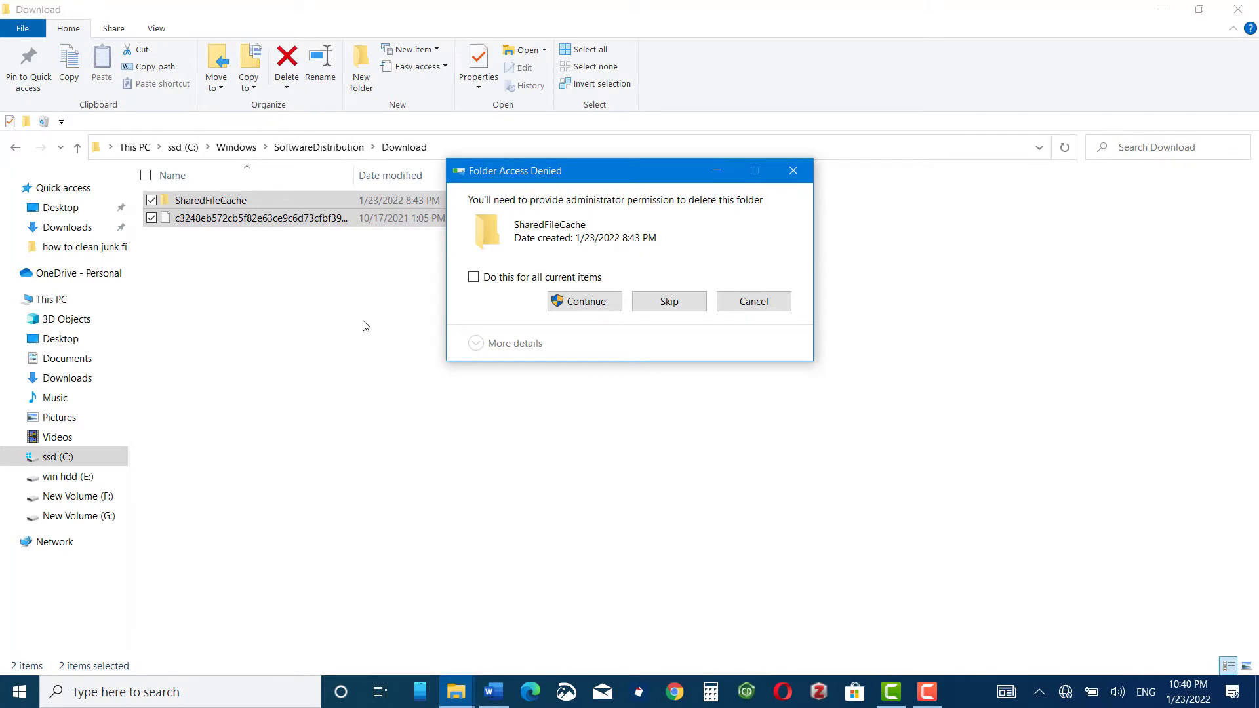
pyautogui.click(583, 303)
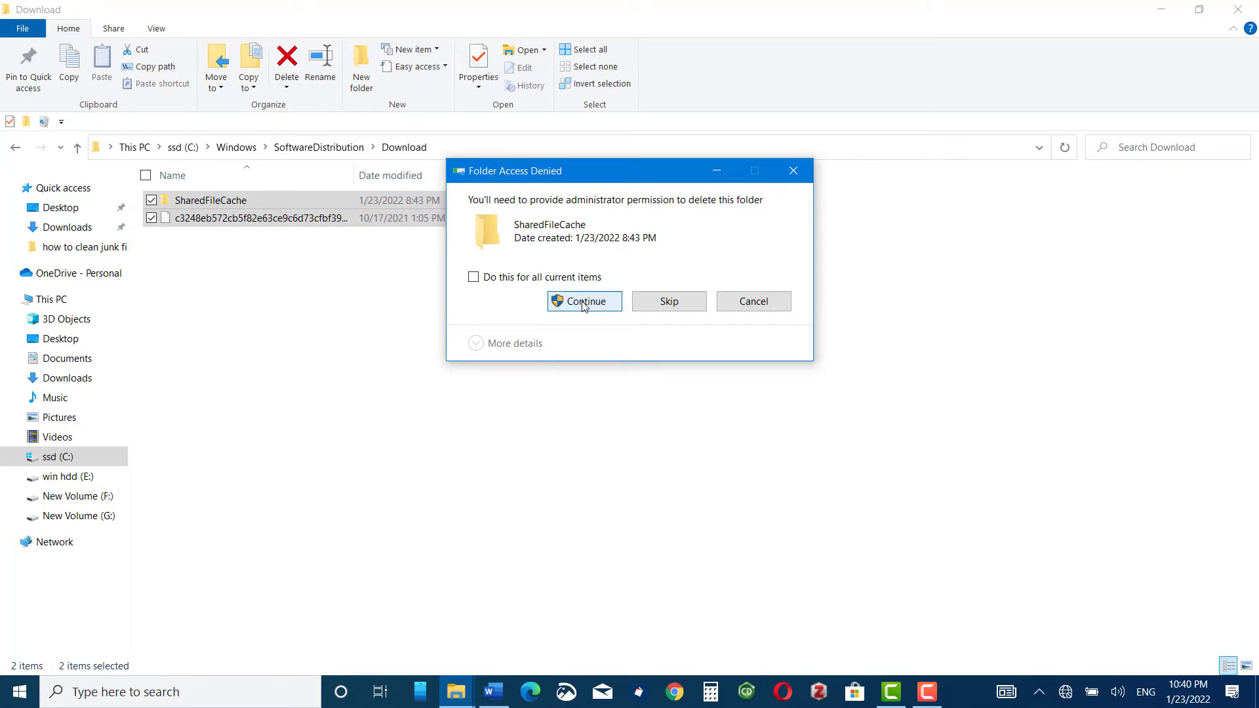
pyautogui.click(593, 320)
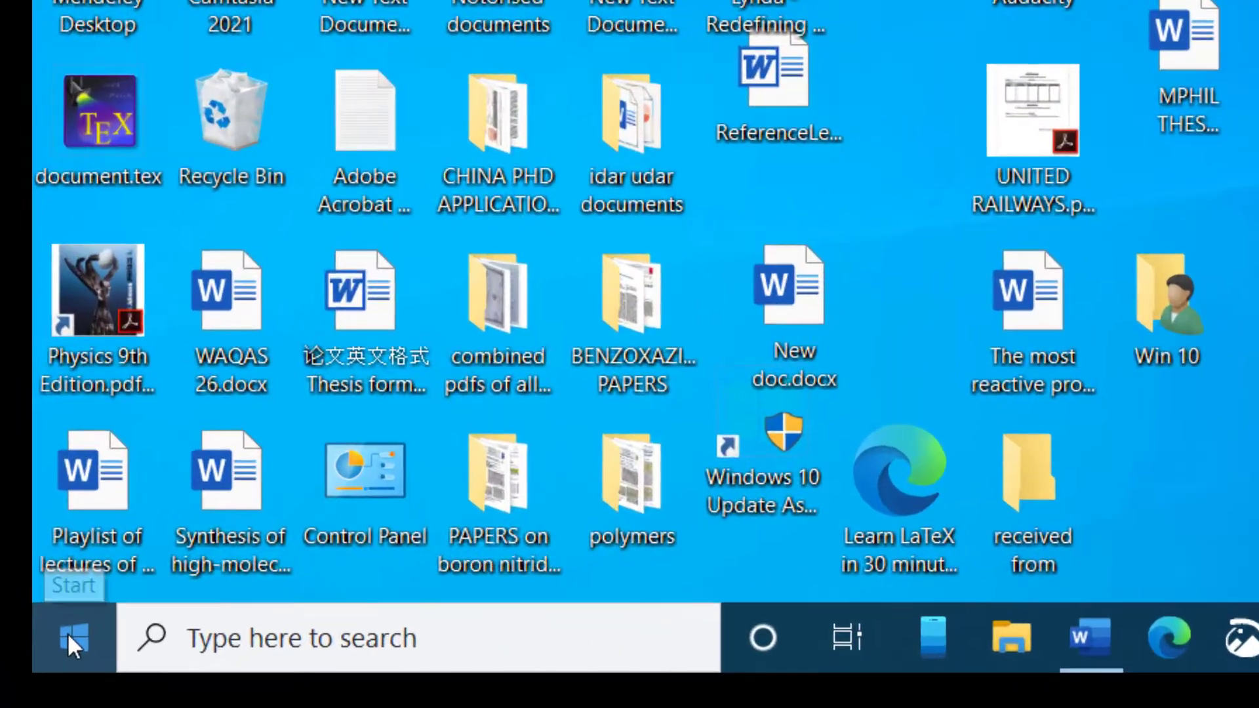
# Step: Open the Storage page under System in Windows Settings
pyautogui.click(74, 639)
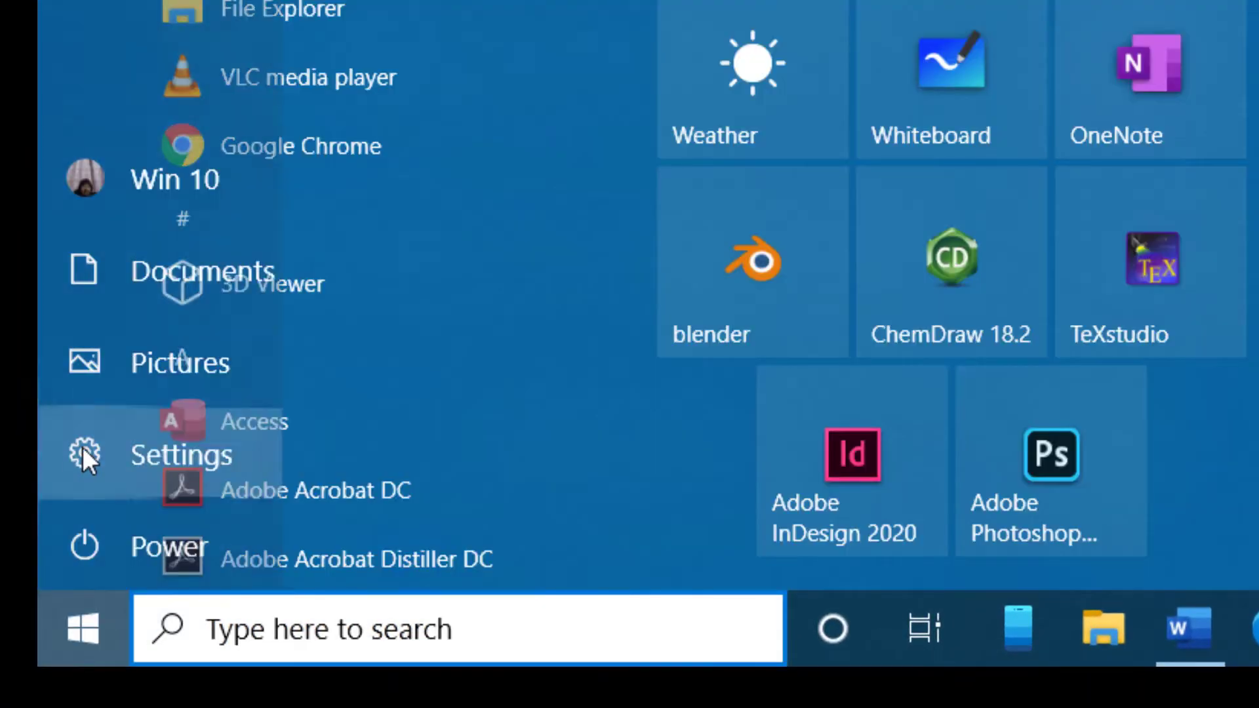
pyautogui.click(71, 469)
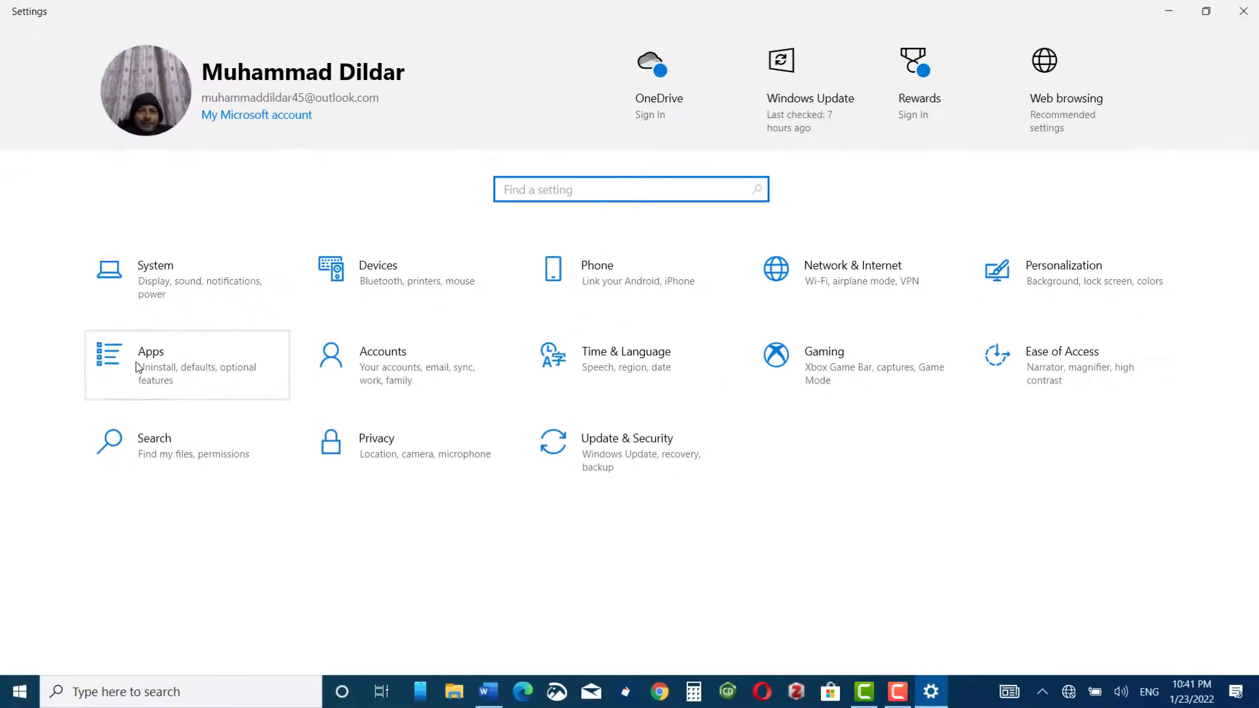
pyautogui.click(153, 289)
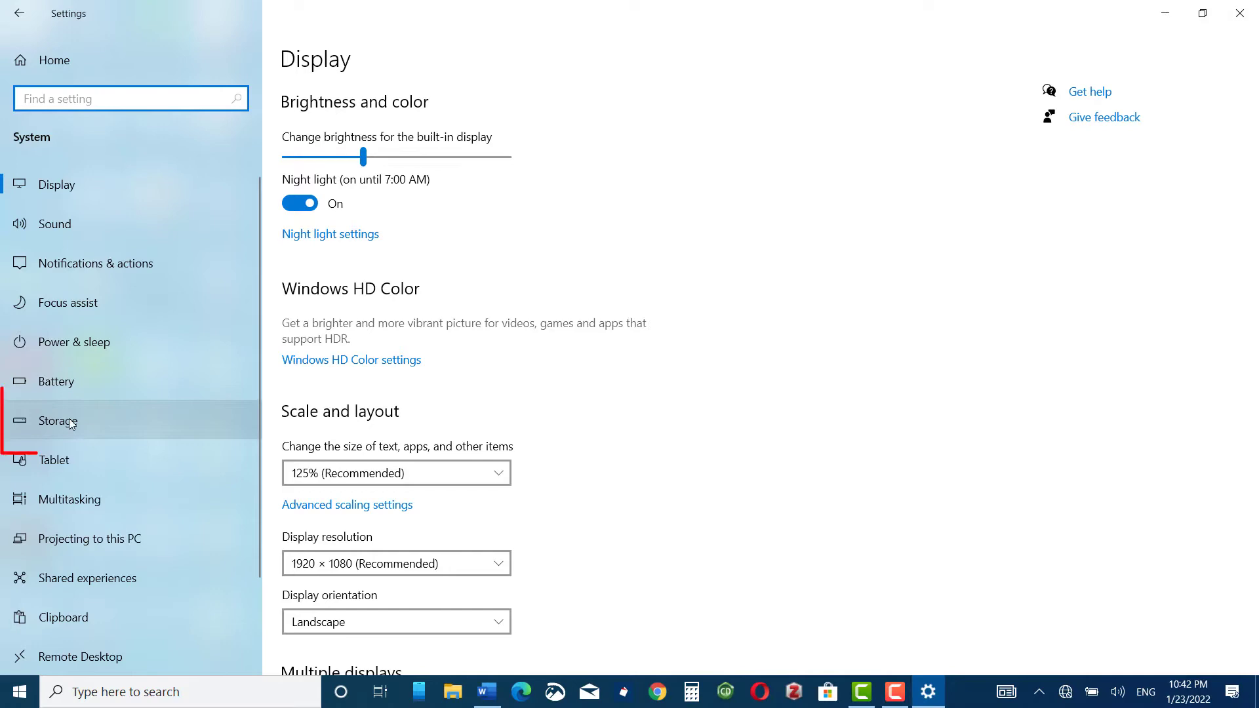
pyautogui.click(69, 419)
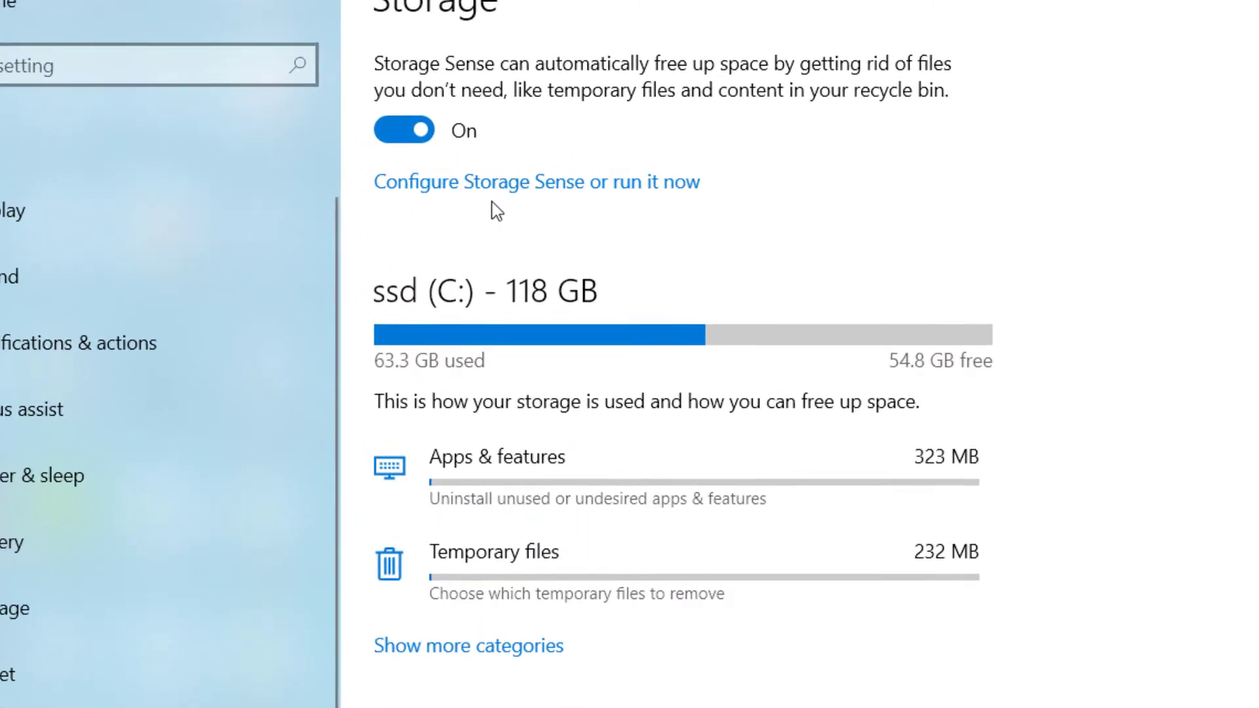
# Step: In Storage Sense, keep the recycle bin interval at 14 days and run Clean now
pyautogui.click(608, 183)
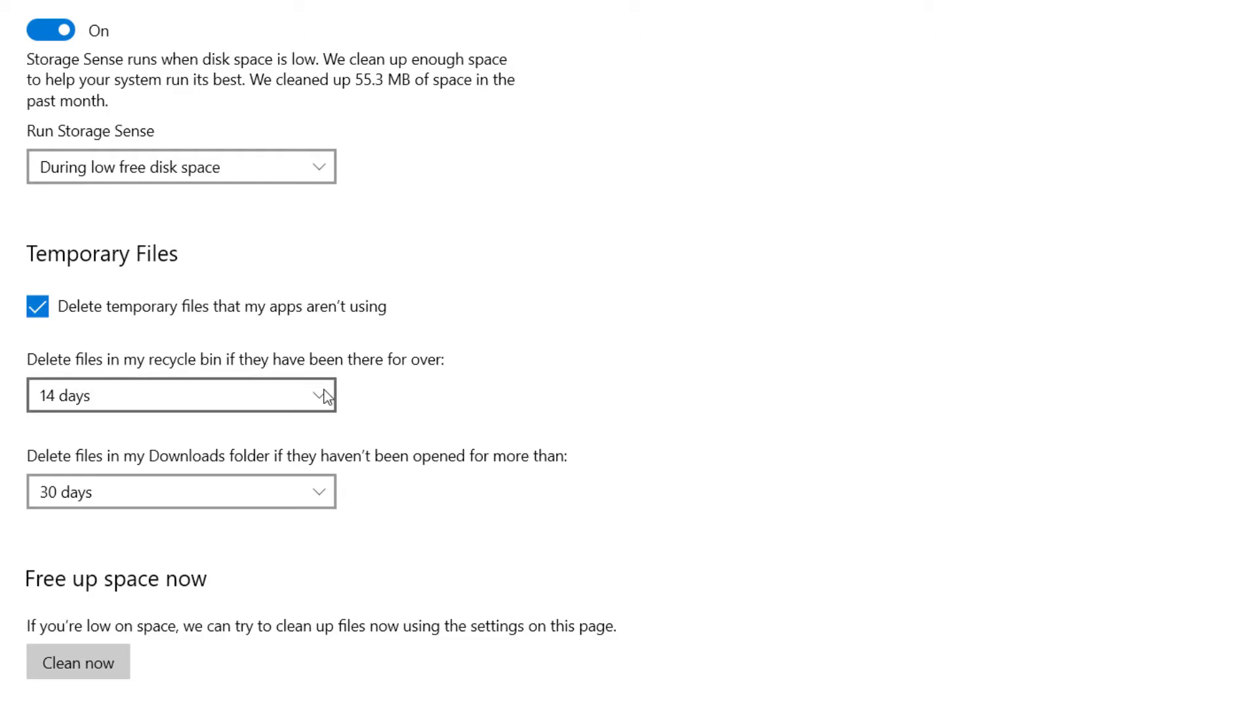
pyautogui.click(298, 397)
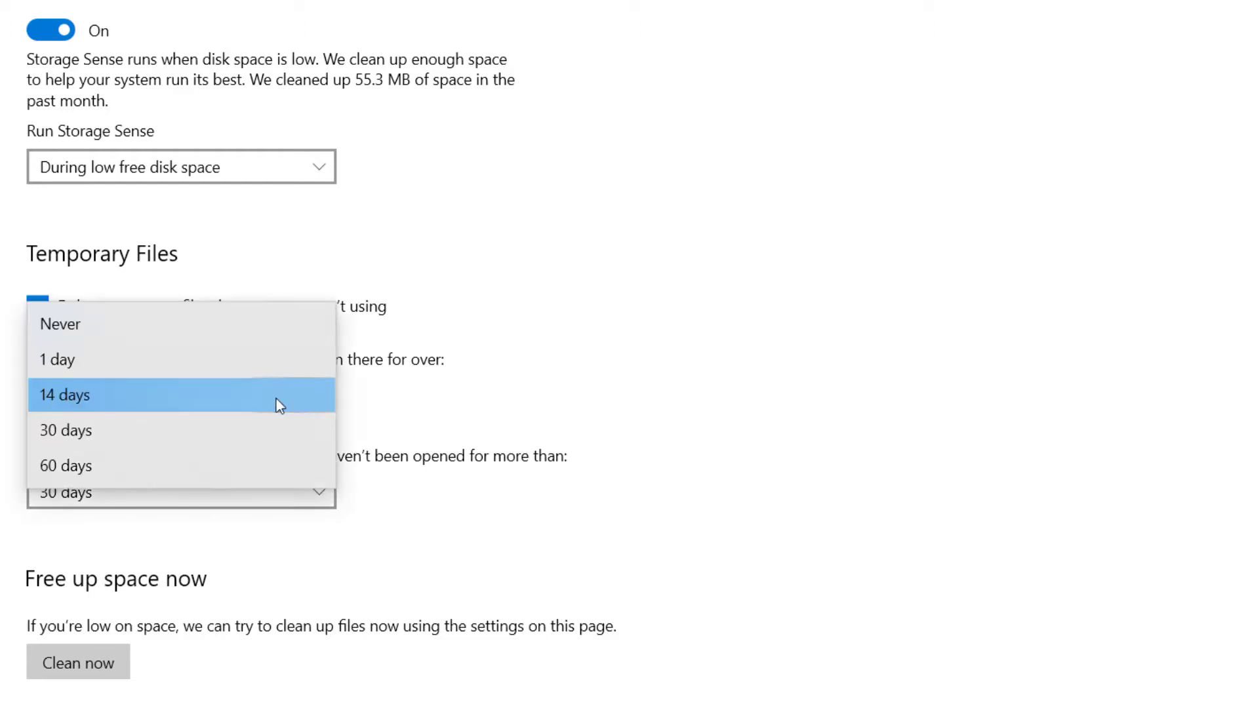
pyautogui.click(458, 397)
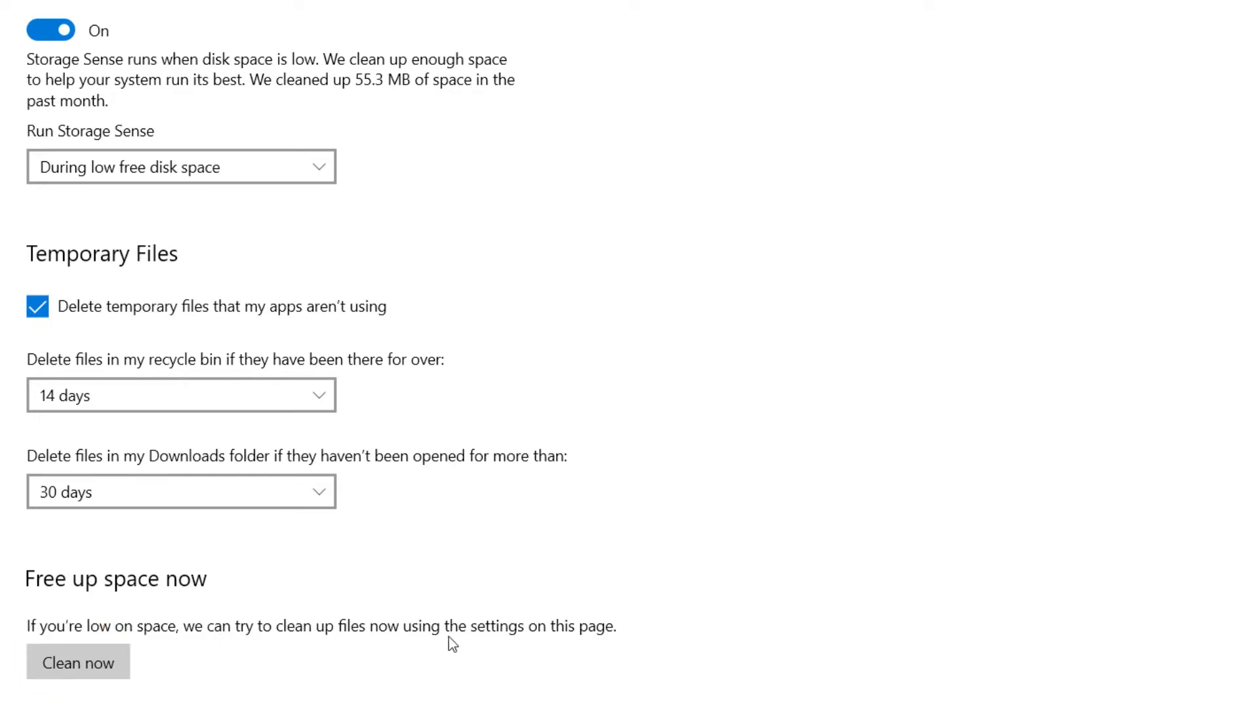
pyautogui.click(93, 664)
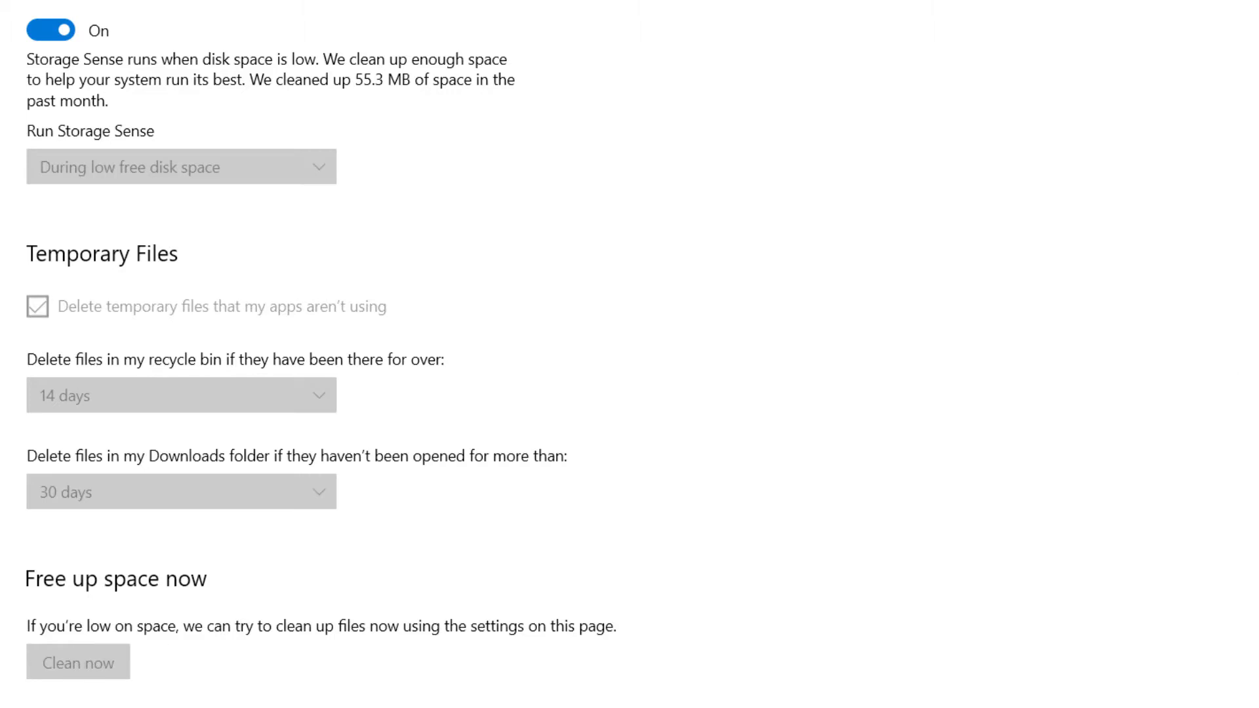
pyautogui.scroll(-1, 315, 354)
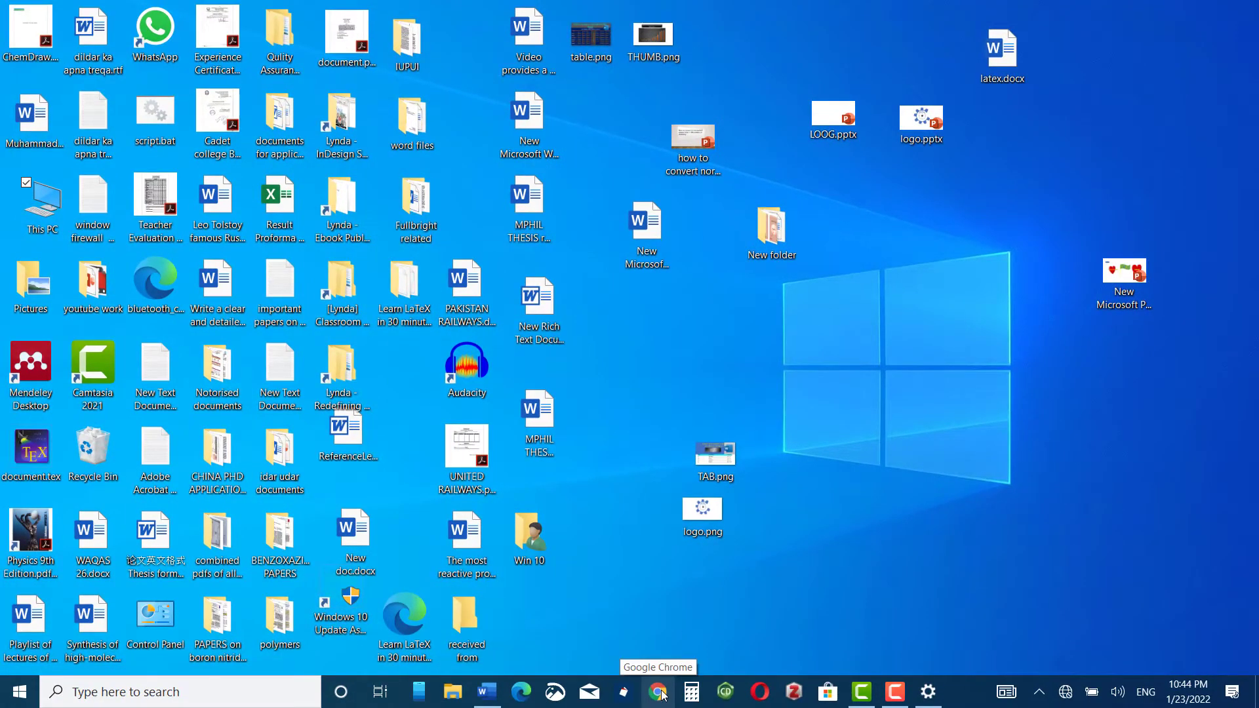
# Step: Launch Chrome and open its History page from the main menu
pyautogui.click(658, 692)
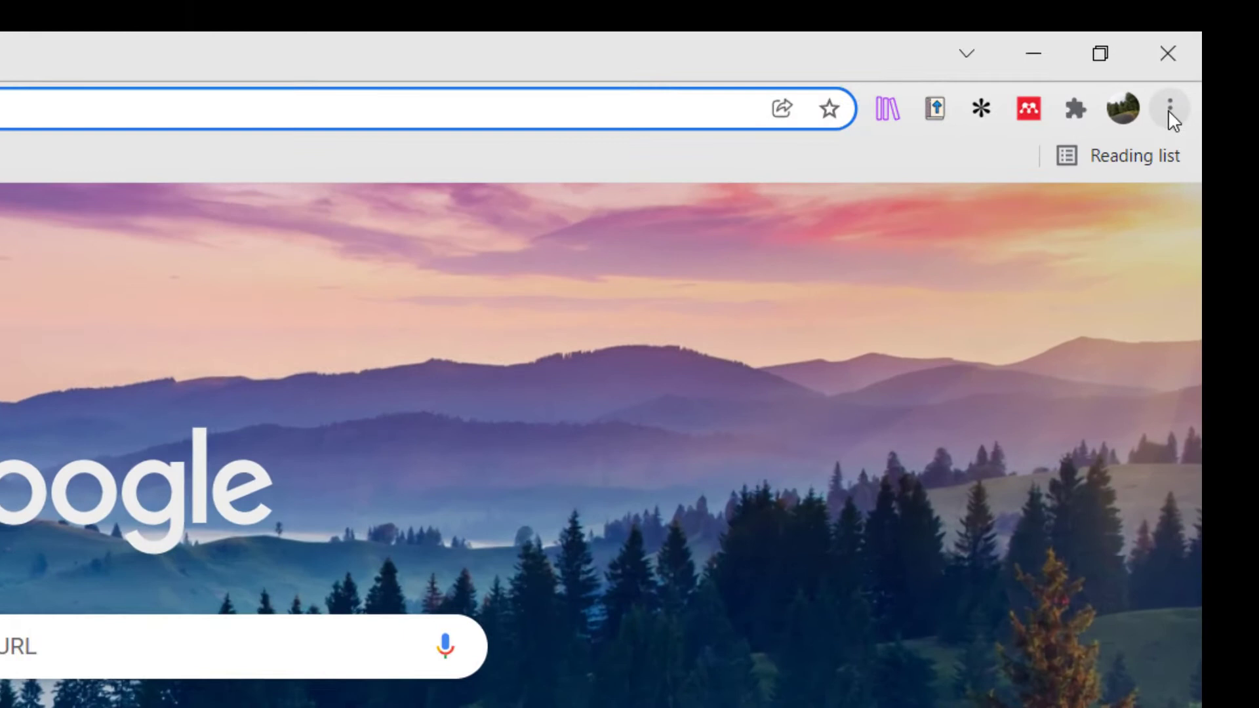
pyautogui.click(1168, 110)
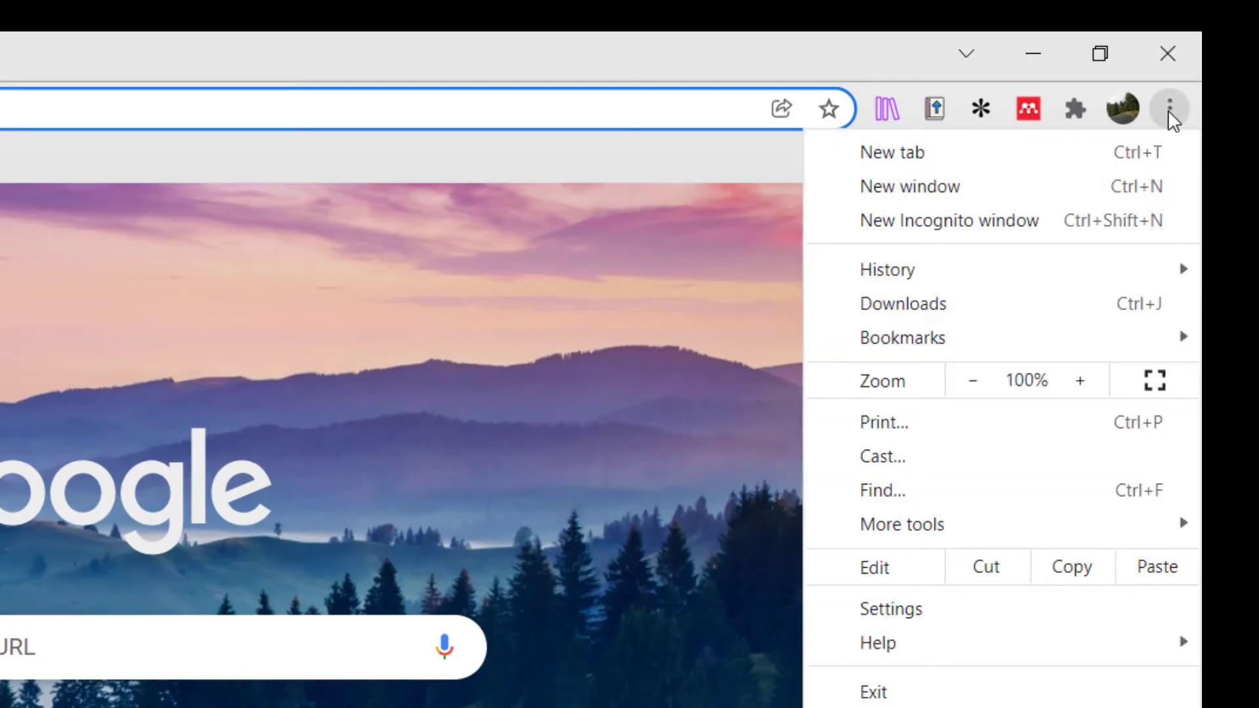
pyautogui.moveTo(907, 275)
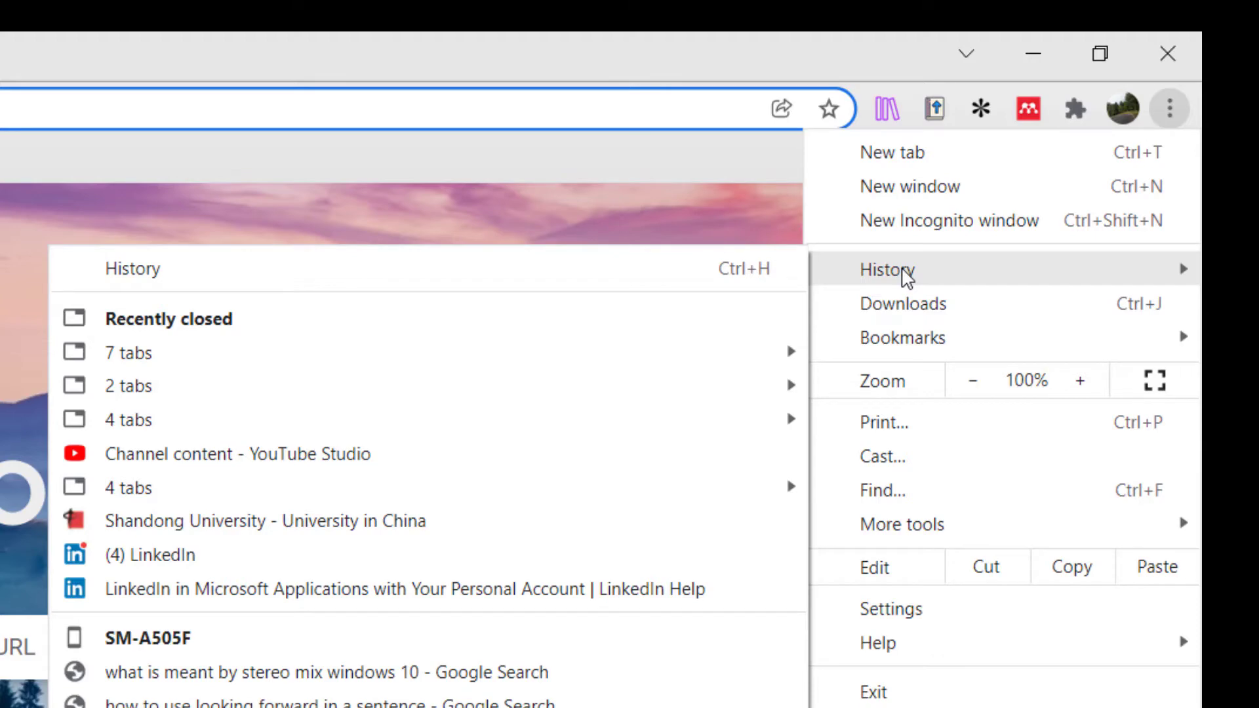
pyautogui.click(489, 272)
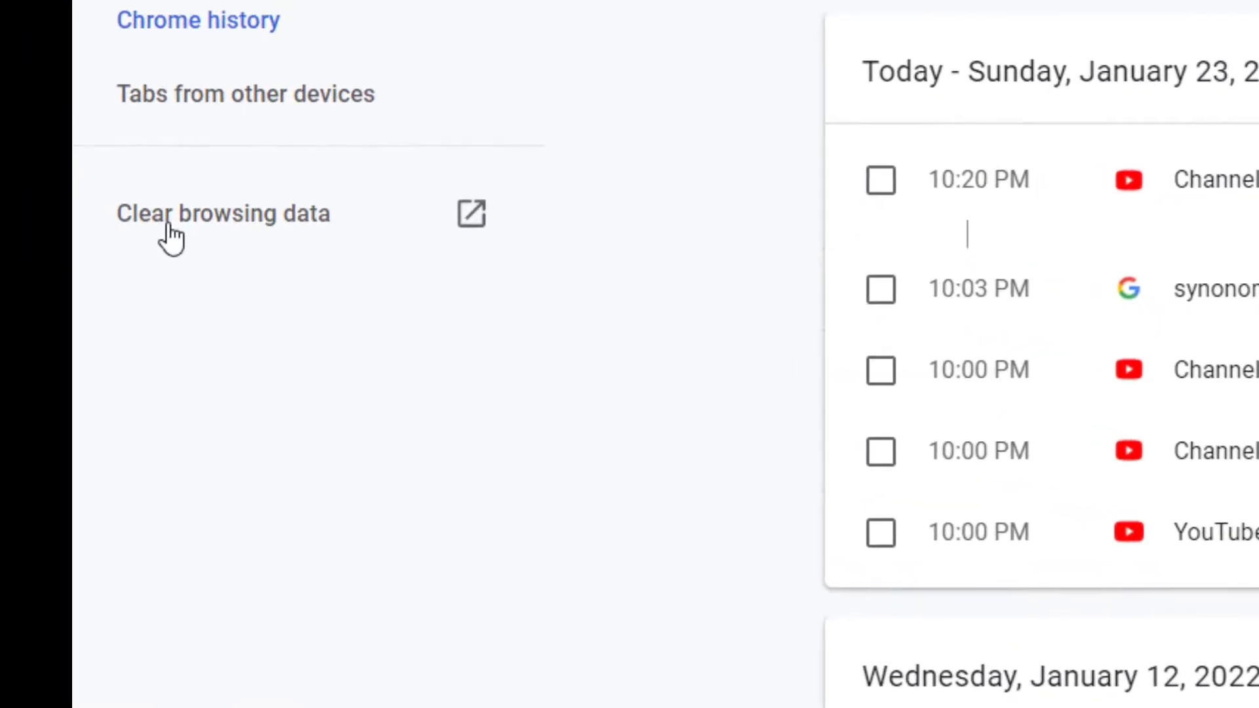
# Step: Clear the browsing history, cookies and cached files for the last 4 weeks
pyautogui.click(470, 215)
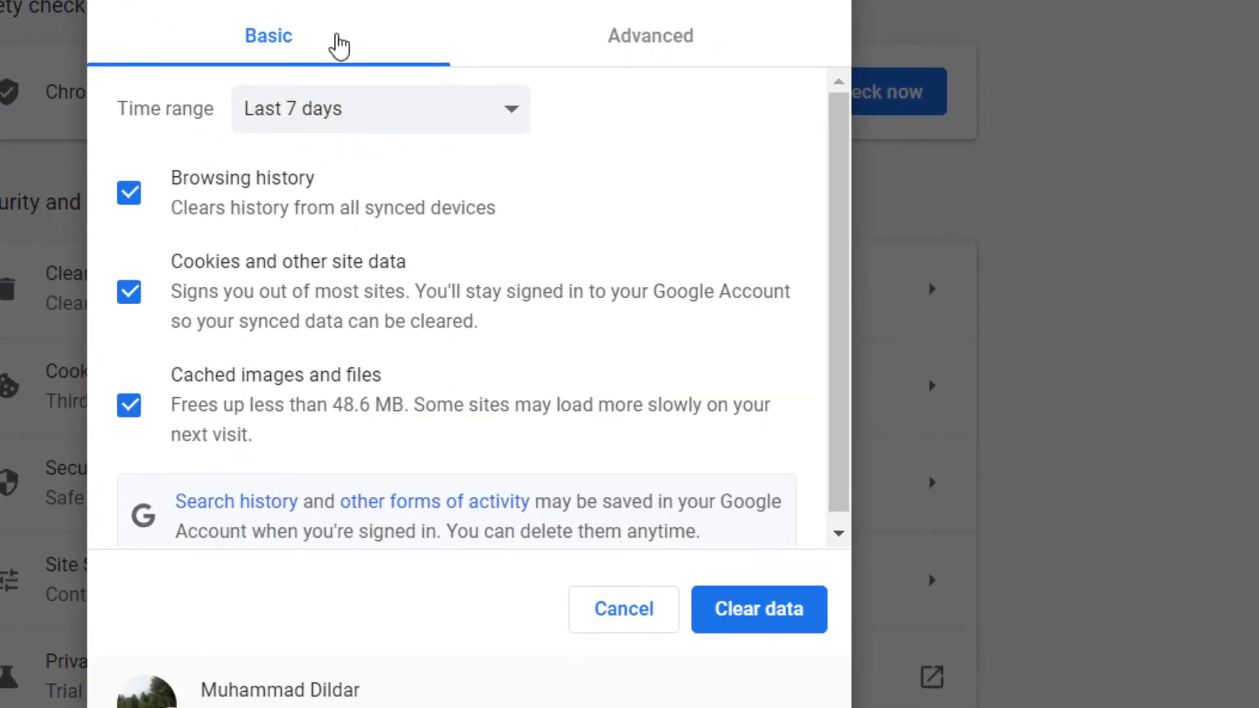
pyautogui.click(647, 40)
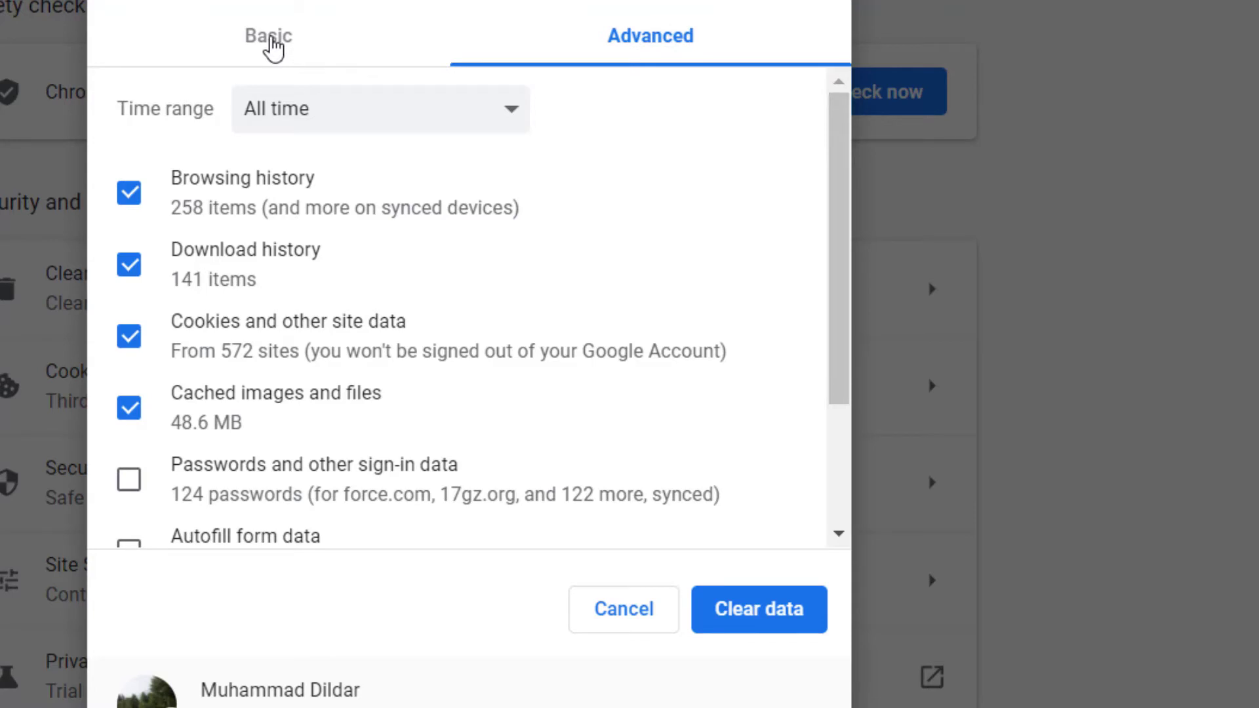
pyautogui.click(271, 41)
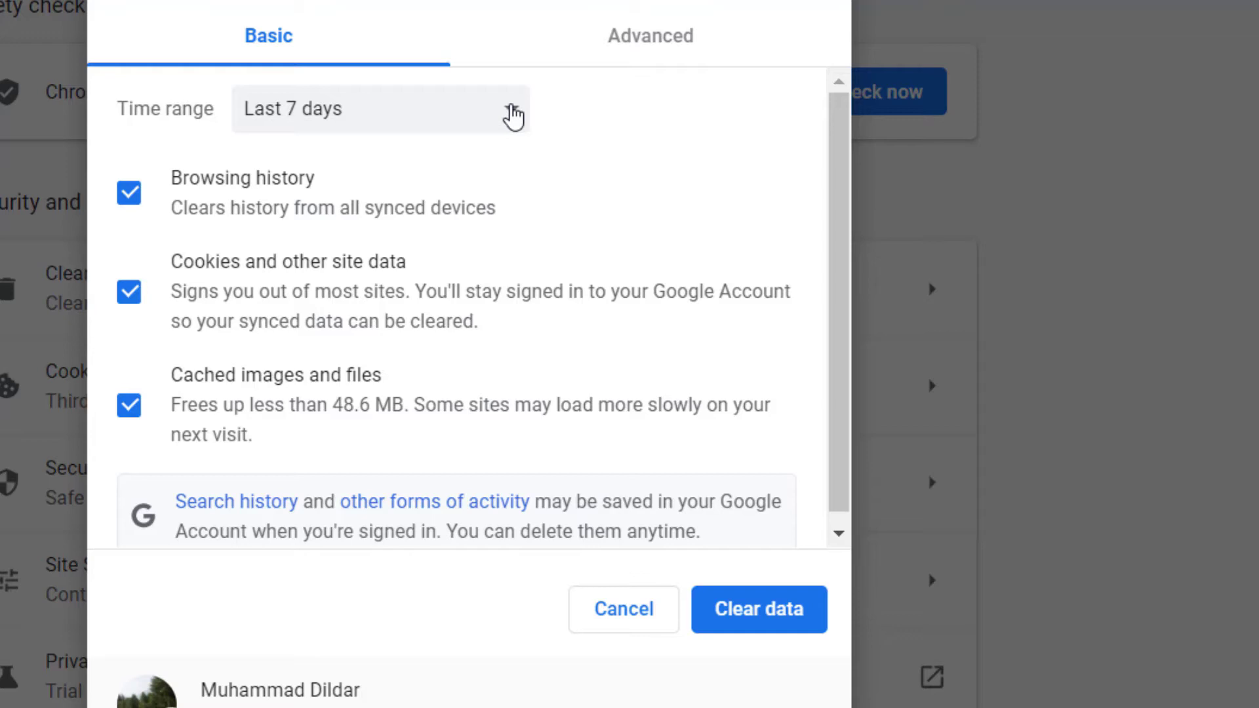
pyautogui.click(513, 116)
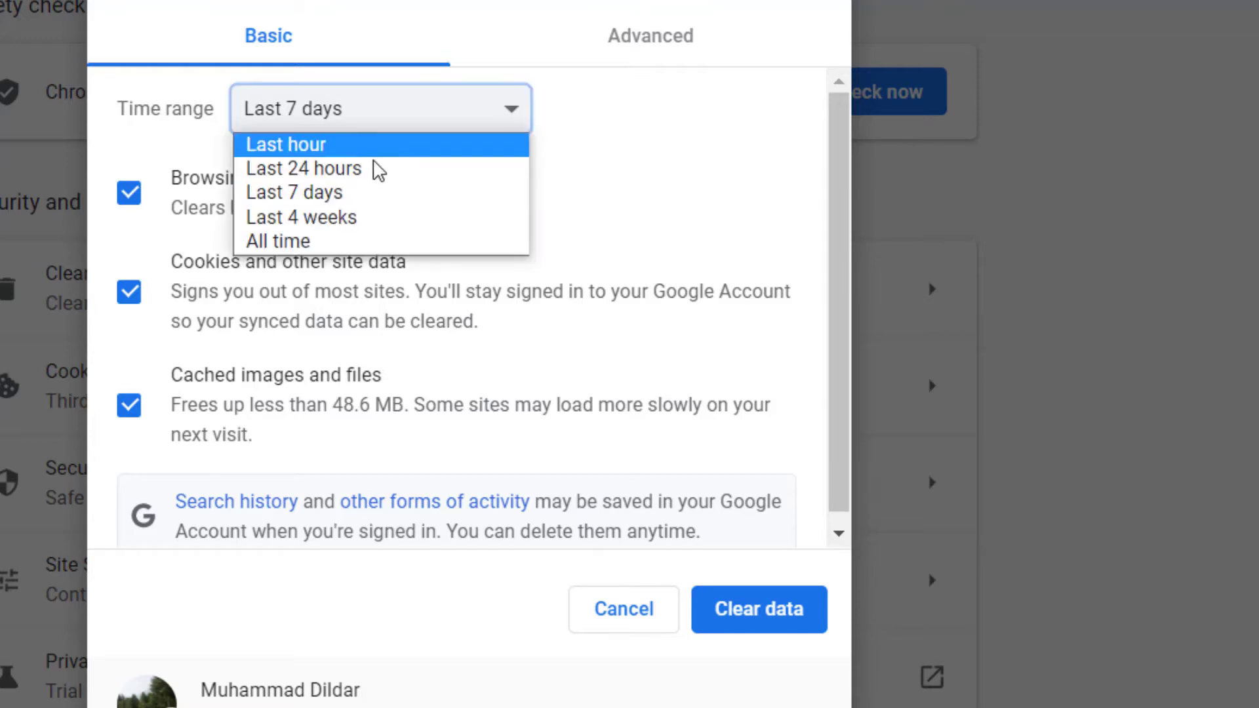
pyautogui.click(313, 218)
pyautogui.click(781, 612)
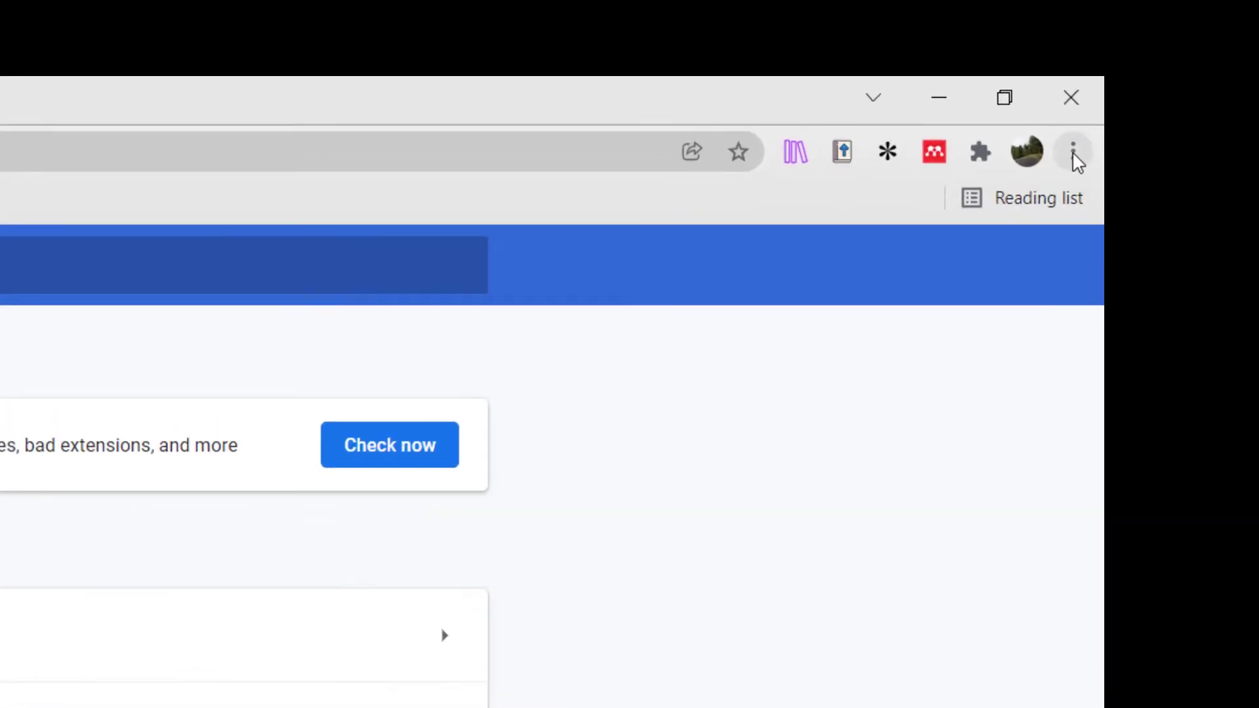
# Step: Open the Downloads section under Chrome's advanced settings
pyautogui.click(1152, 42)
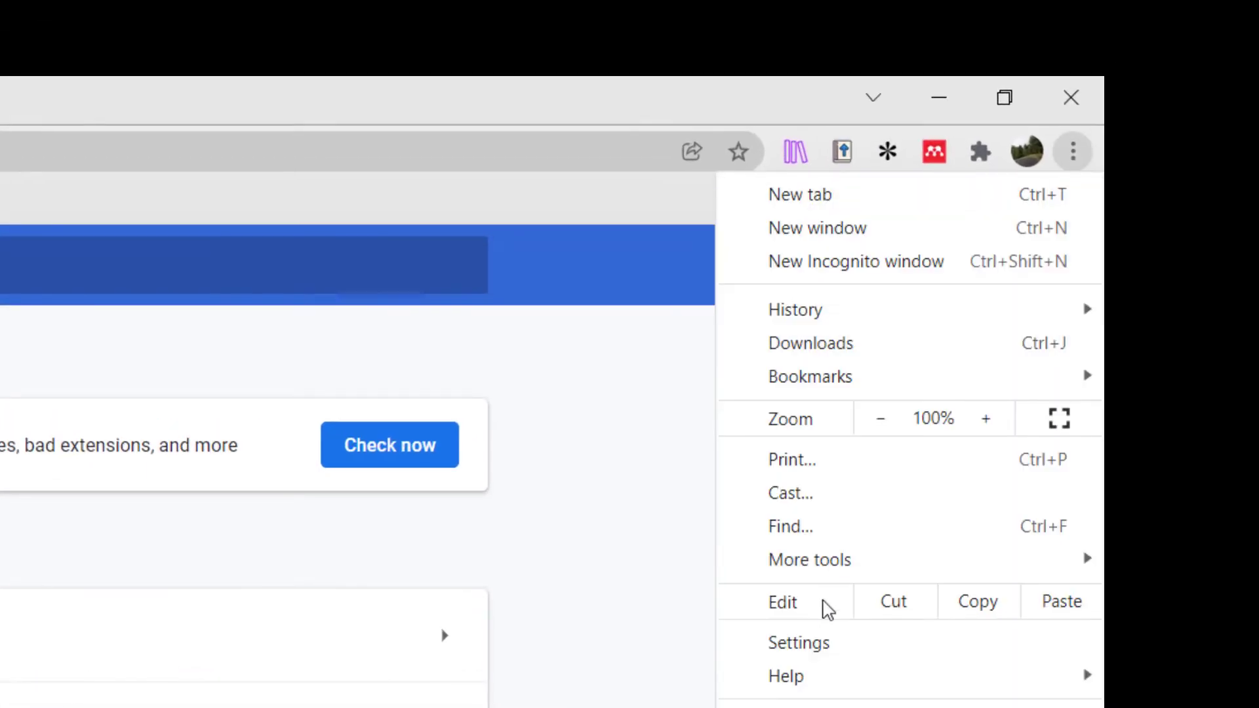
pyautogui.click(807, 644)
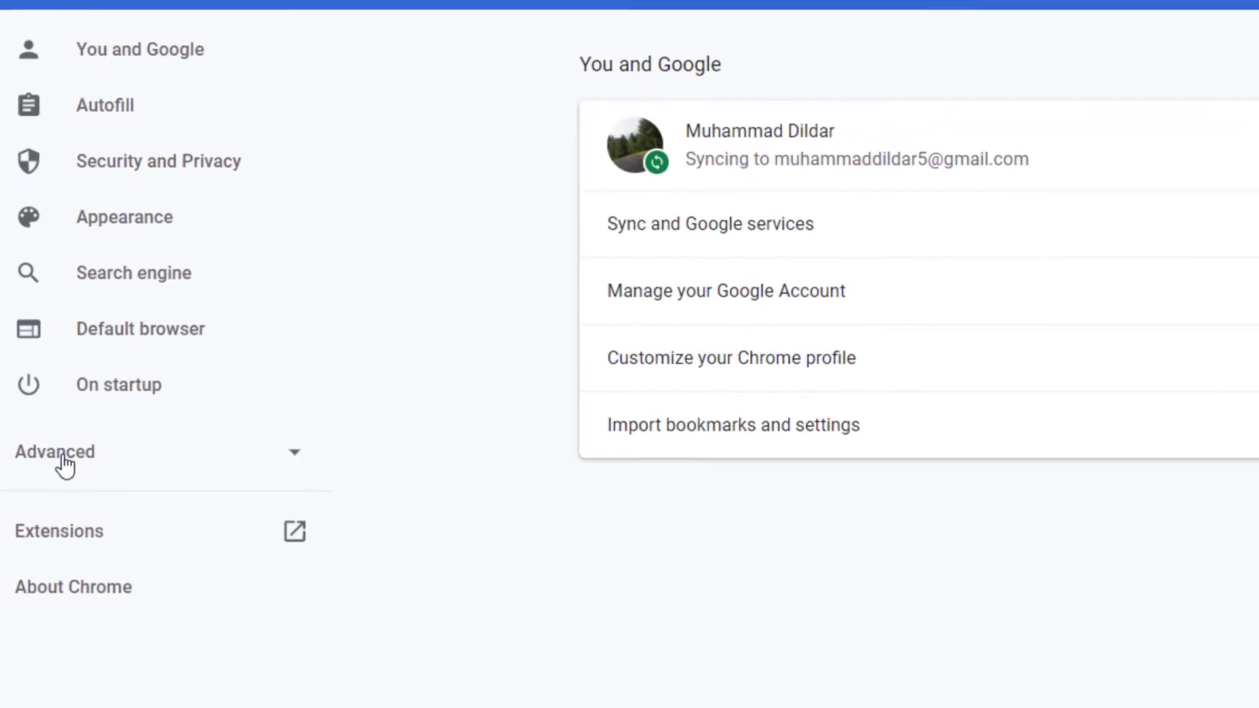
pyautogui.click(33, 410)
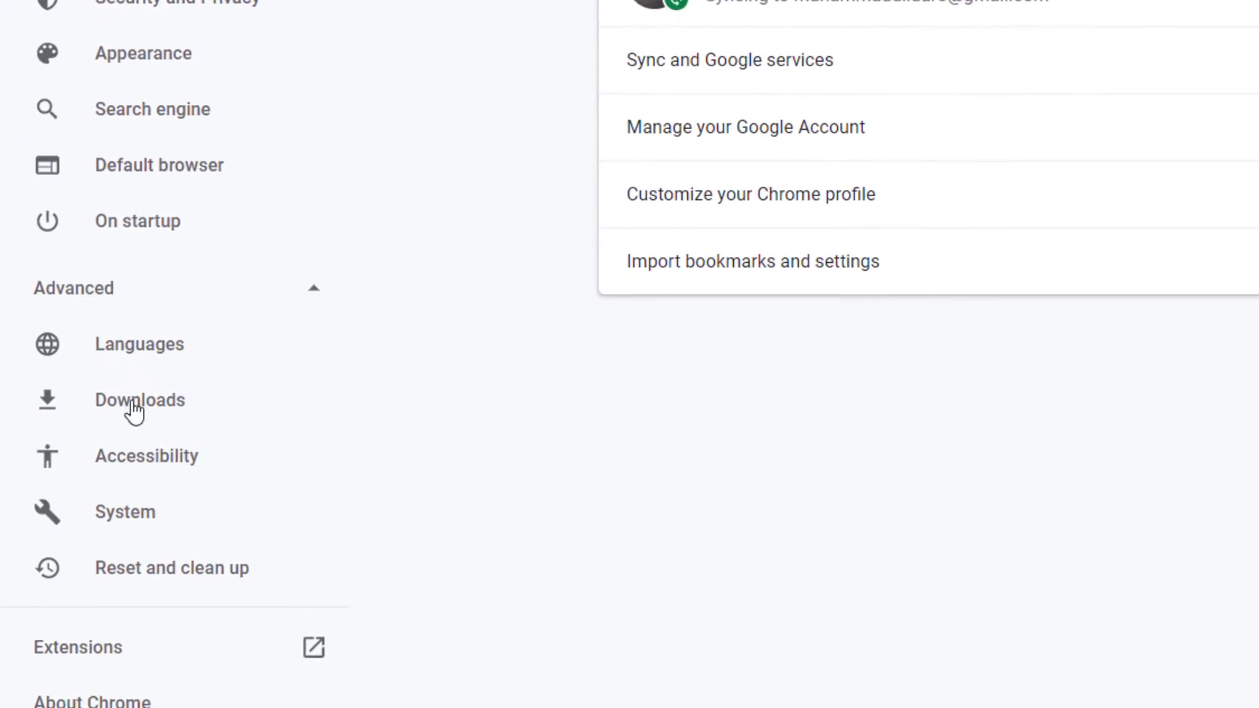
pyautogui.doubleClick(135, 412)
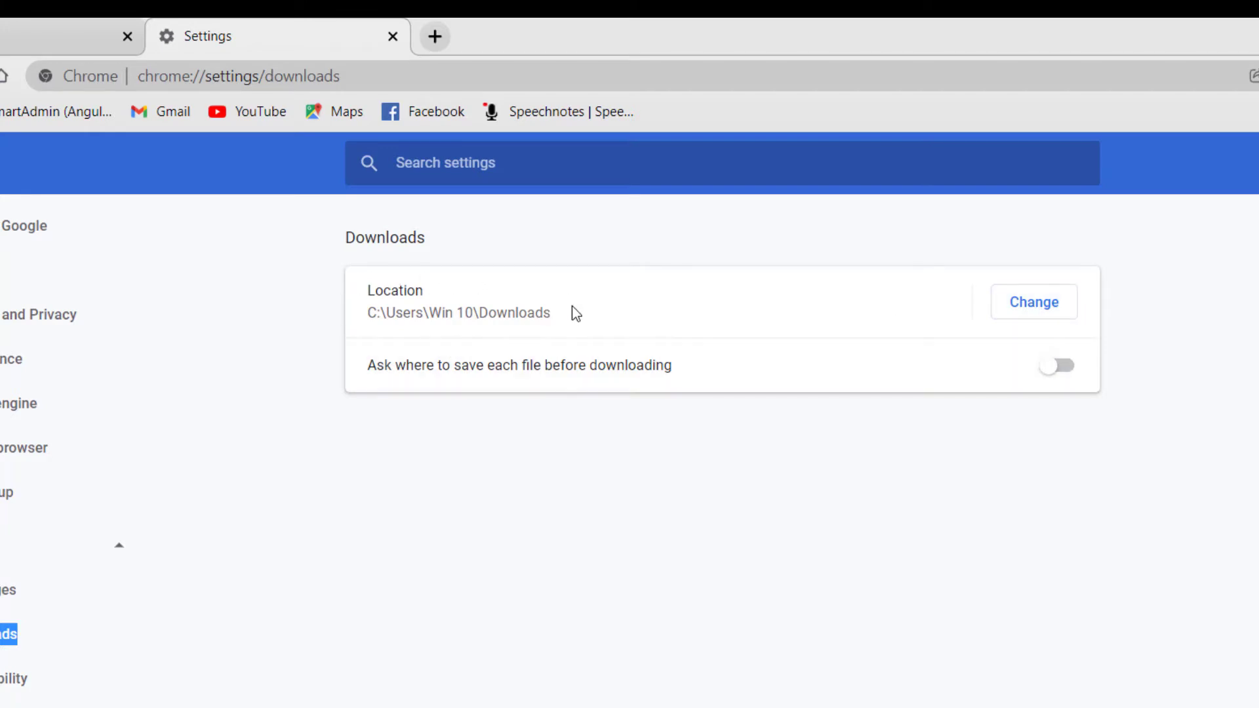
# Step: Change the download location to a new 'download' folder on the win hdd (E:) drive
pyautogui.click(1034, 310)
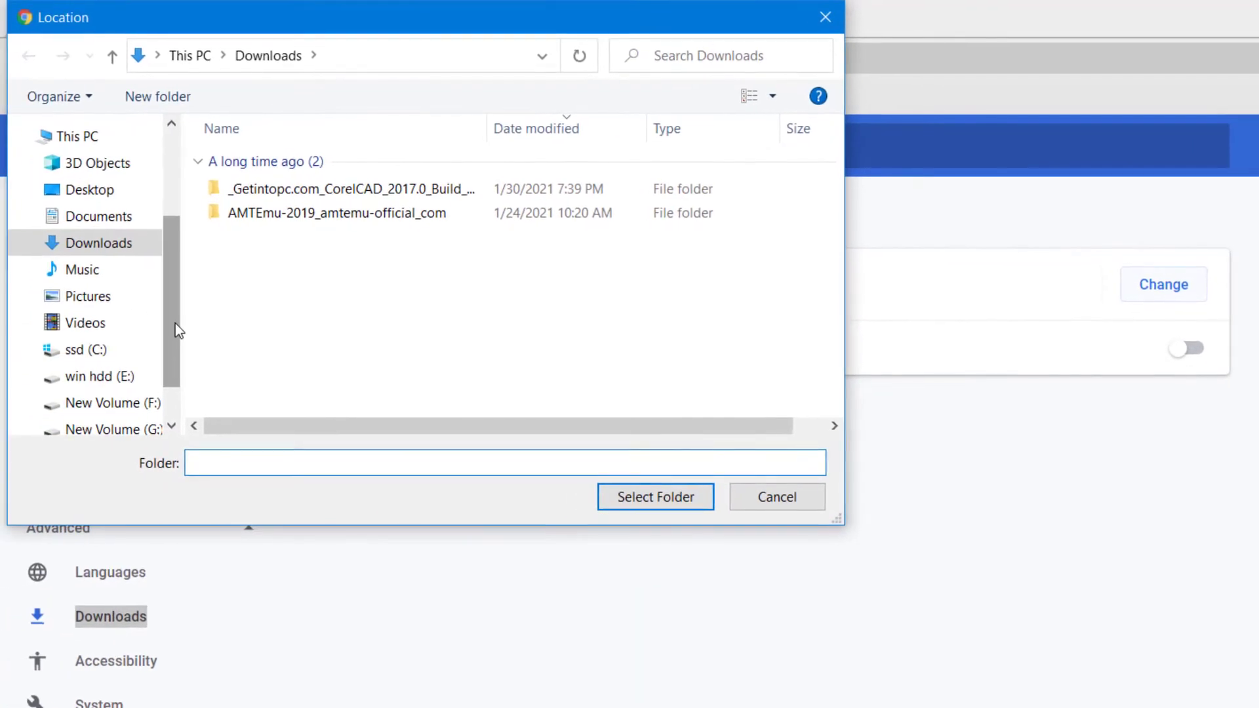
pyautogui.moveTo(175, 323); pyautogui.dragTo(172, 353)
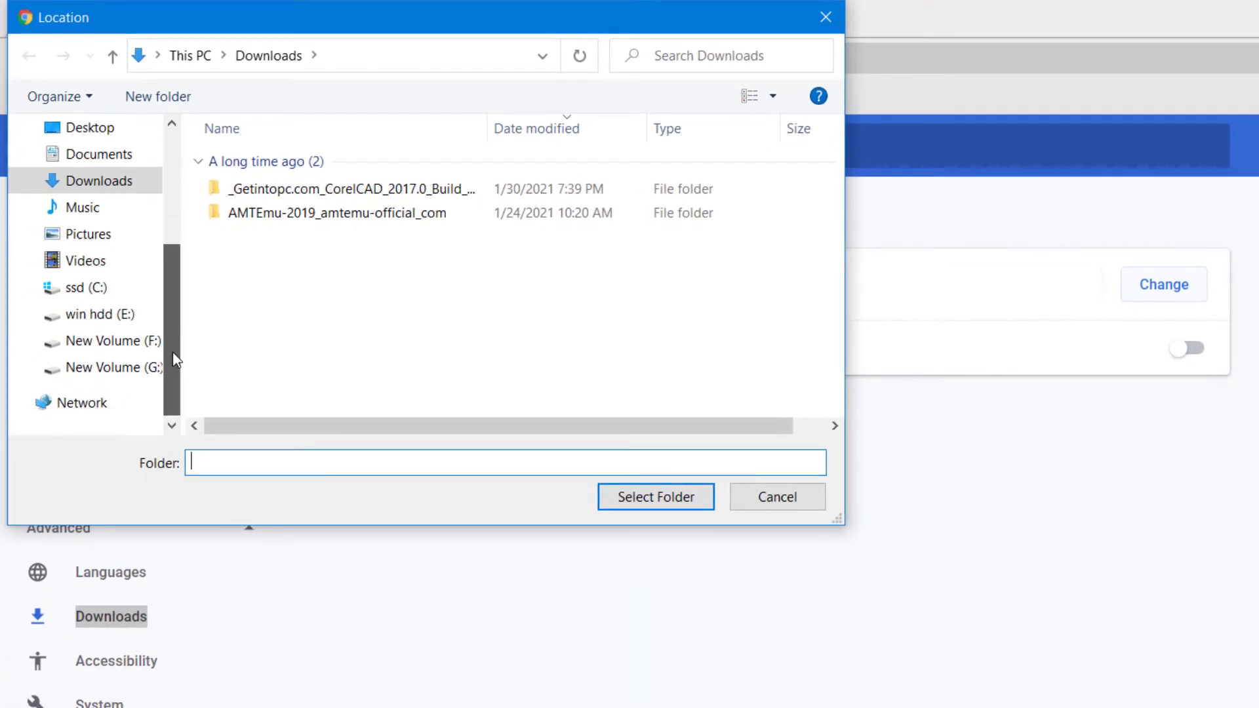
pyautogui.click(91, 318)
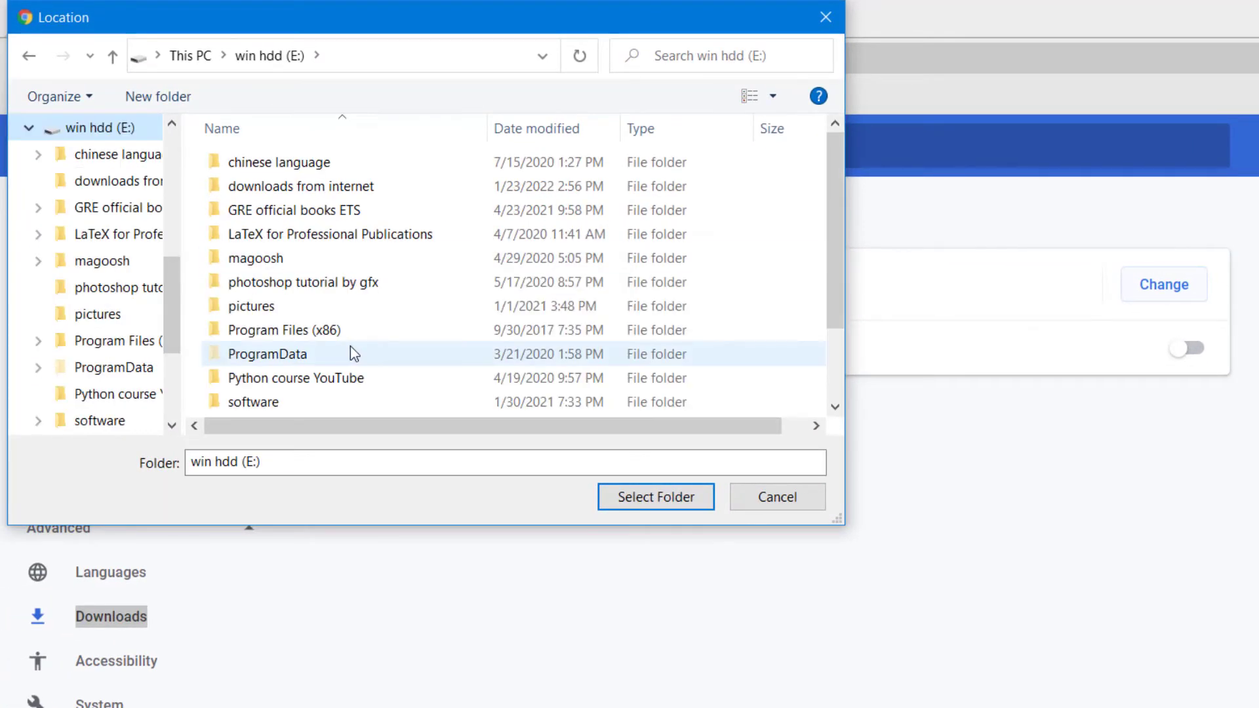
pyautogui.click(174, 102)
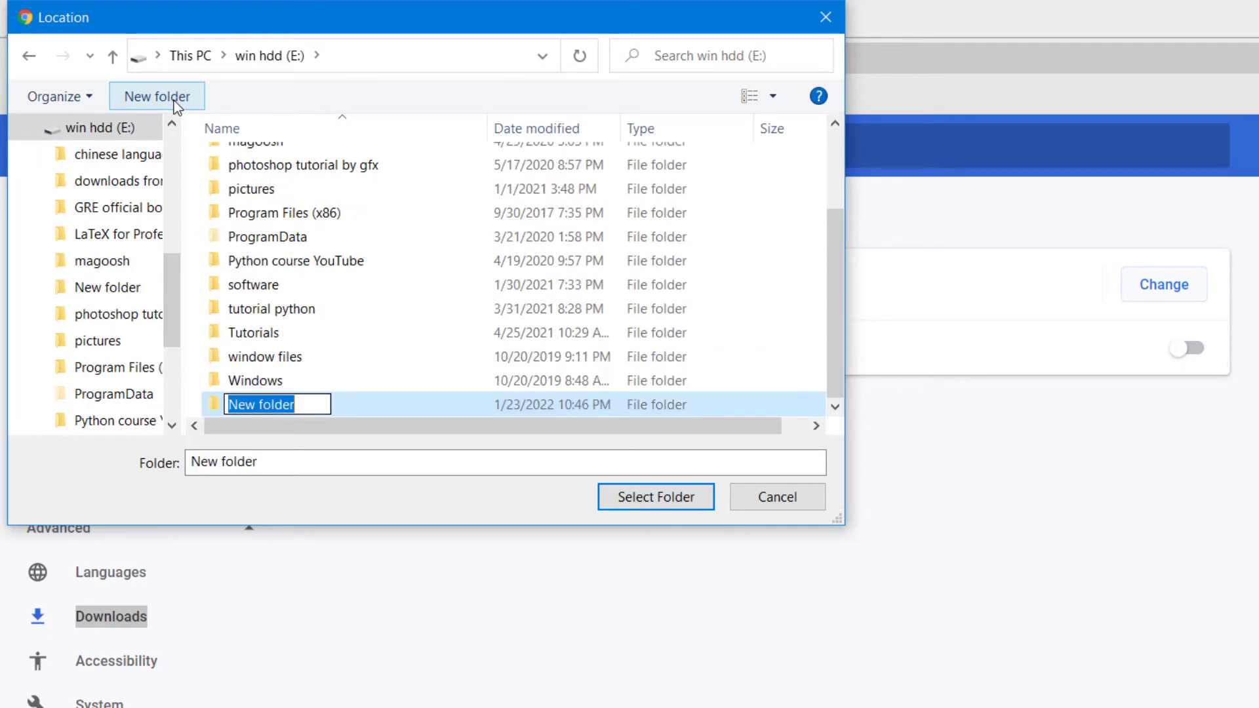
pyautogui.write('download')
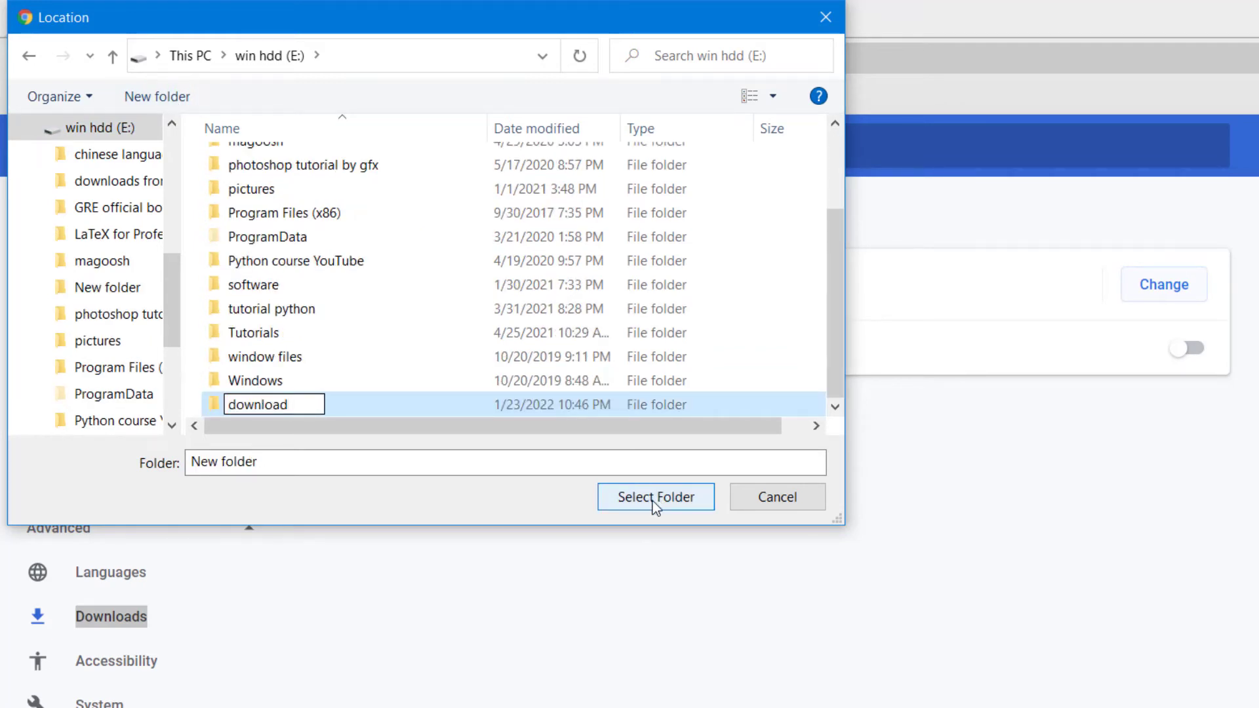
pyautogui.click(645, 499)
pyautogui.click(645, 498)
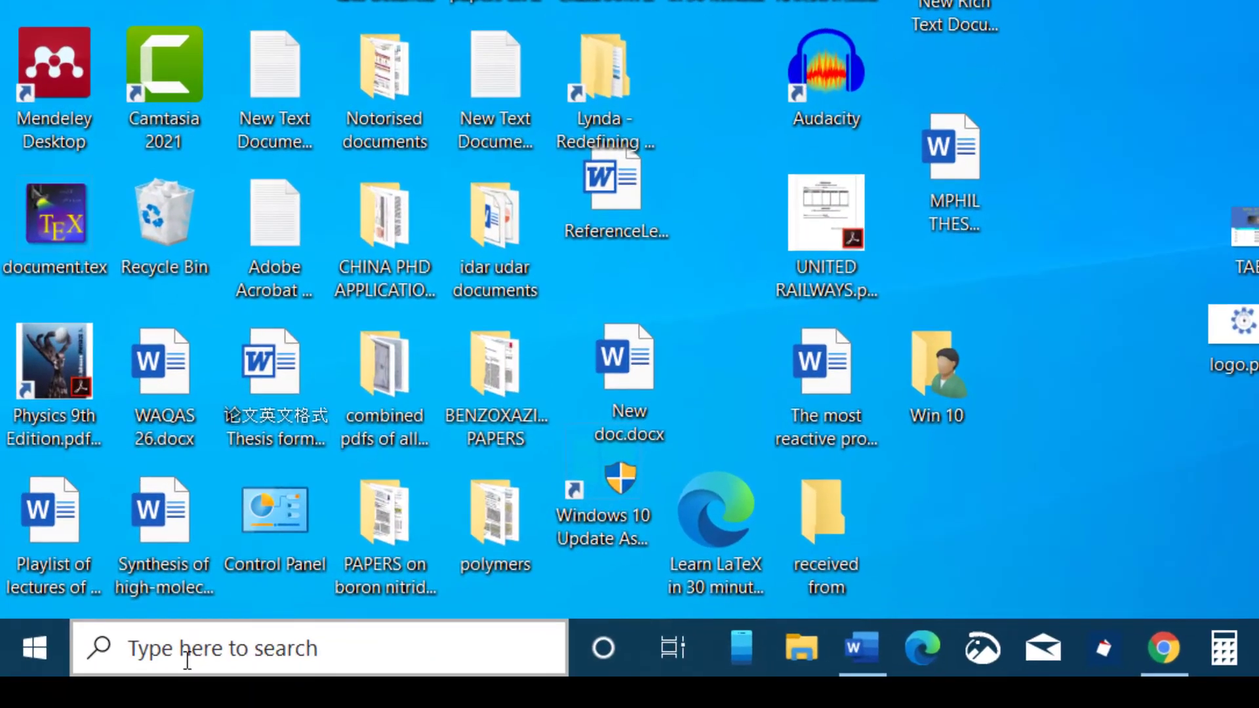
# Step: Open Internet Options from search, delete temporary files, cookies and history, then close it
pyautogui.click(187, 659)
pyautogui.write('inte')
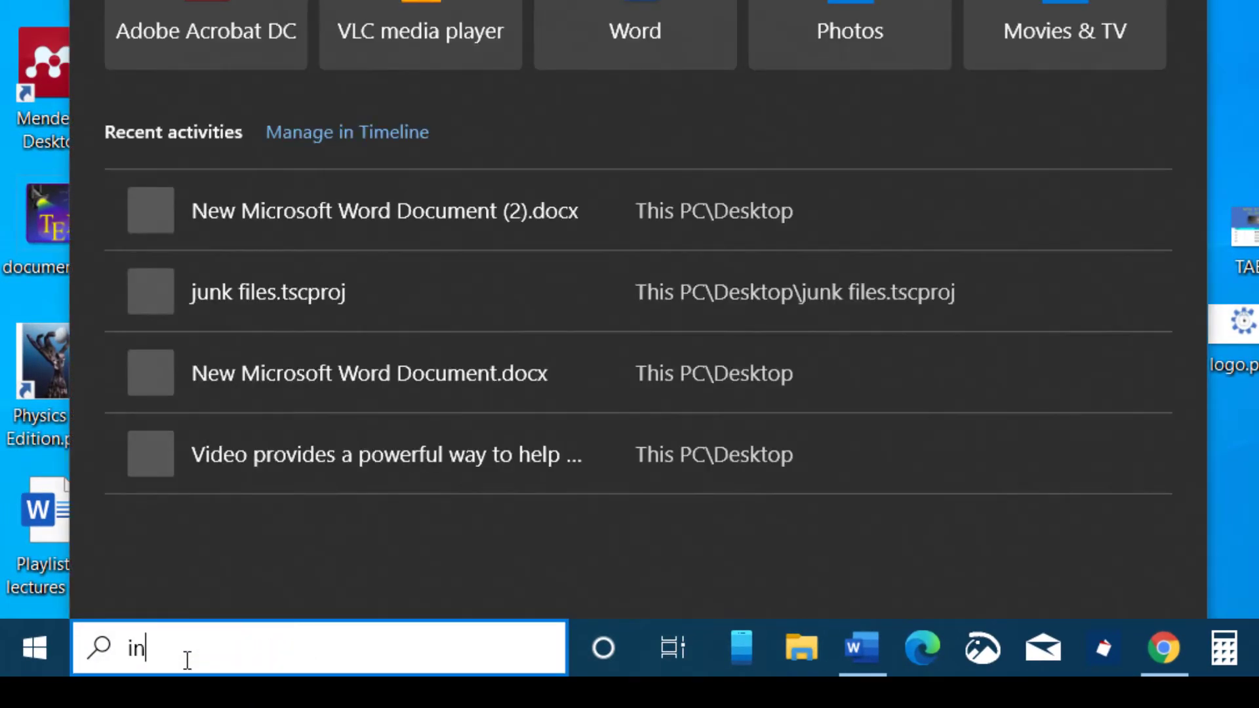
pyautogui.write('rnet options')
pyautogui.click(258, 159)
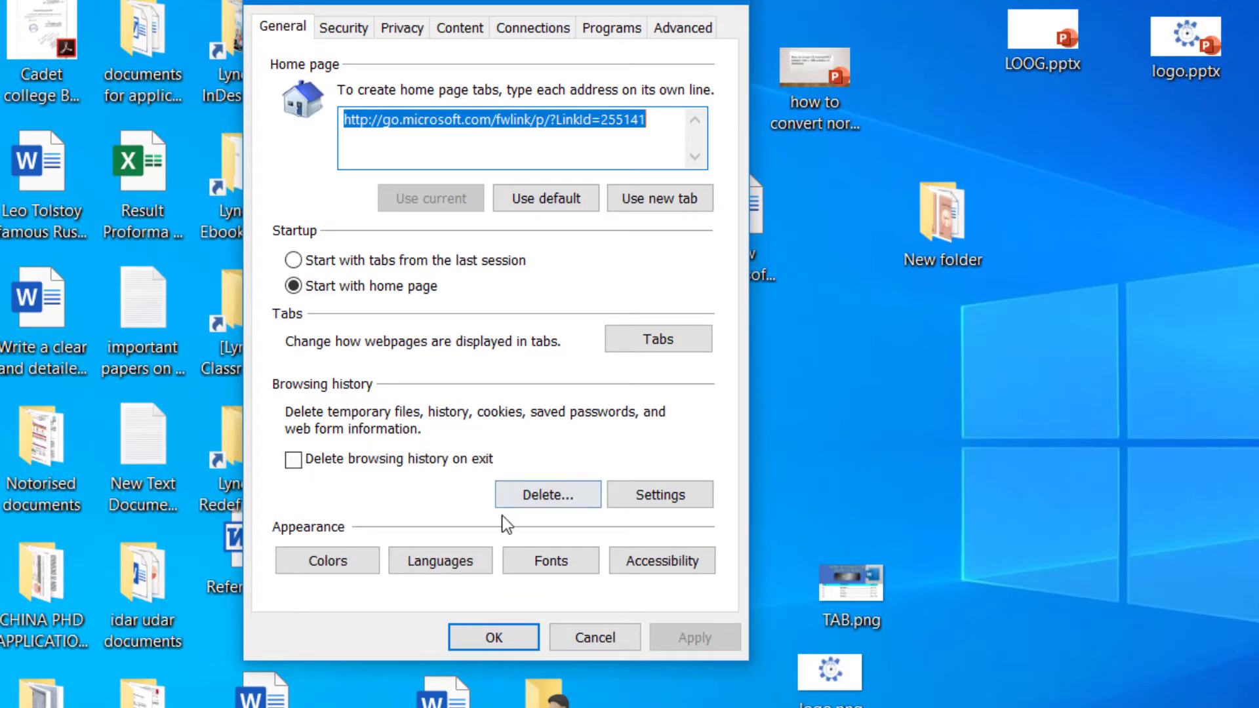
pyautogui.click(546, 504)
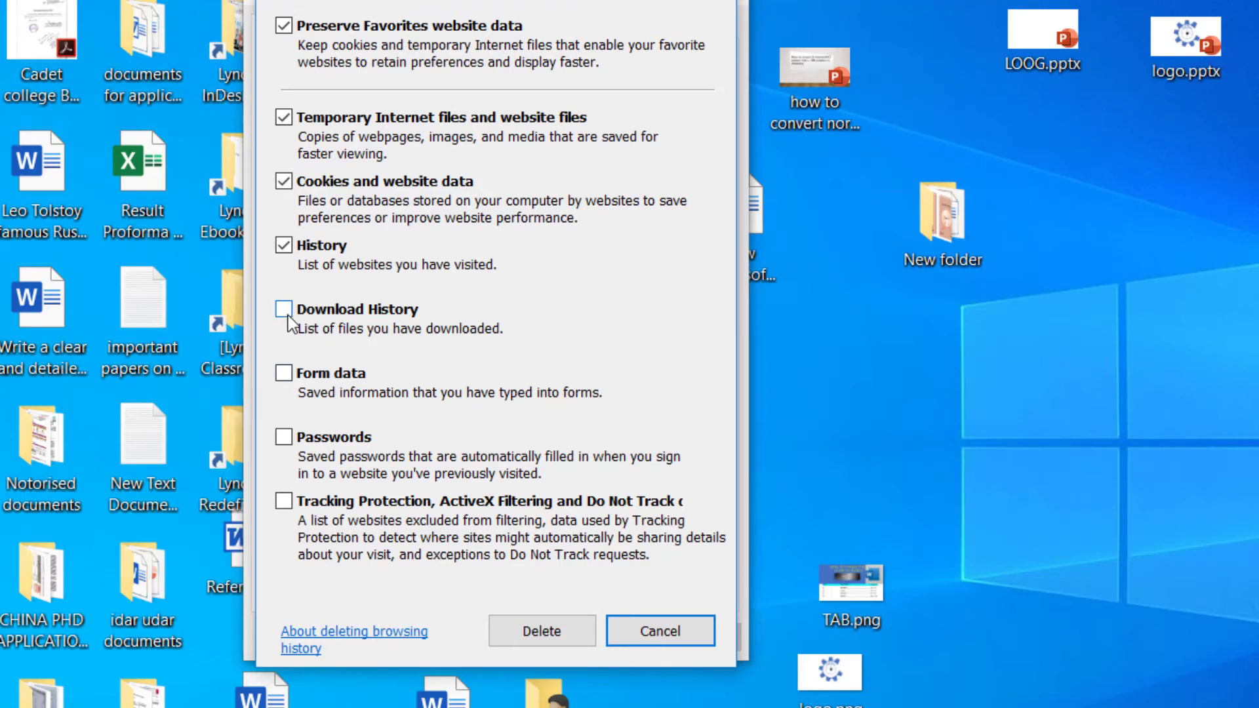
pyautogui.click(544, 632)
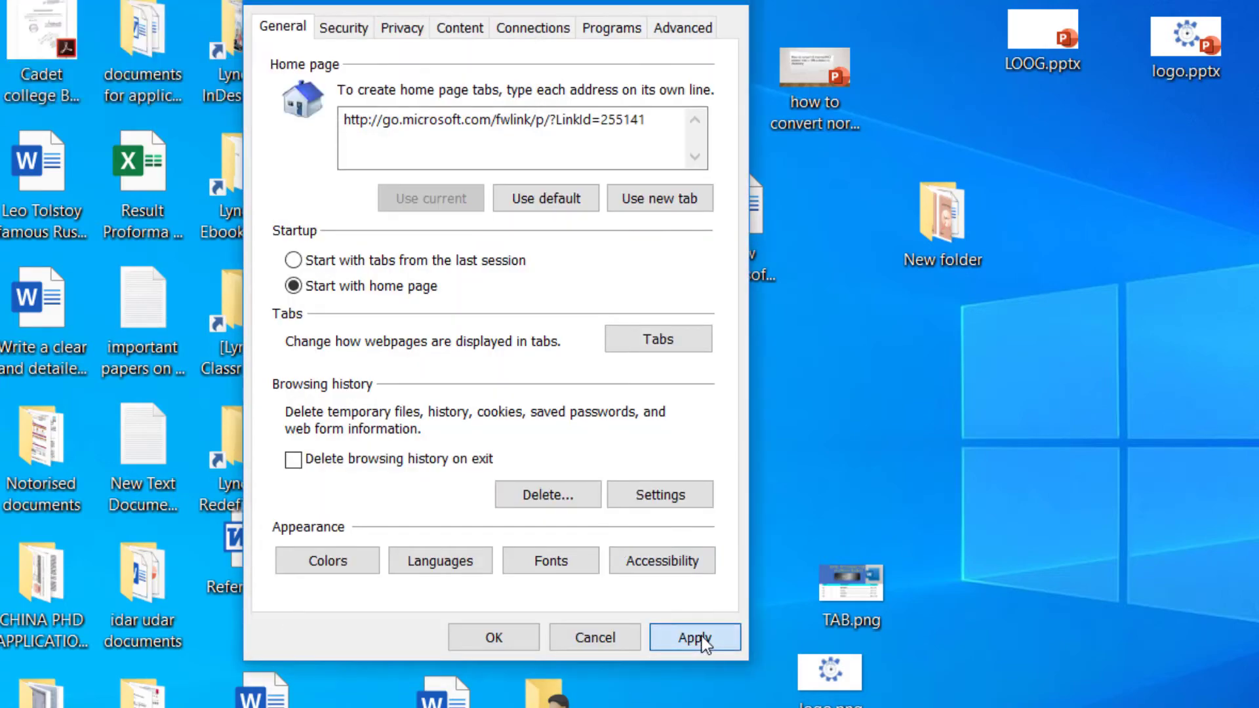
pyautogui.click(485, 634)
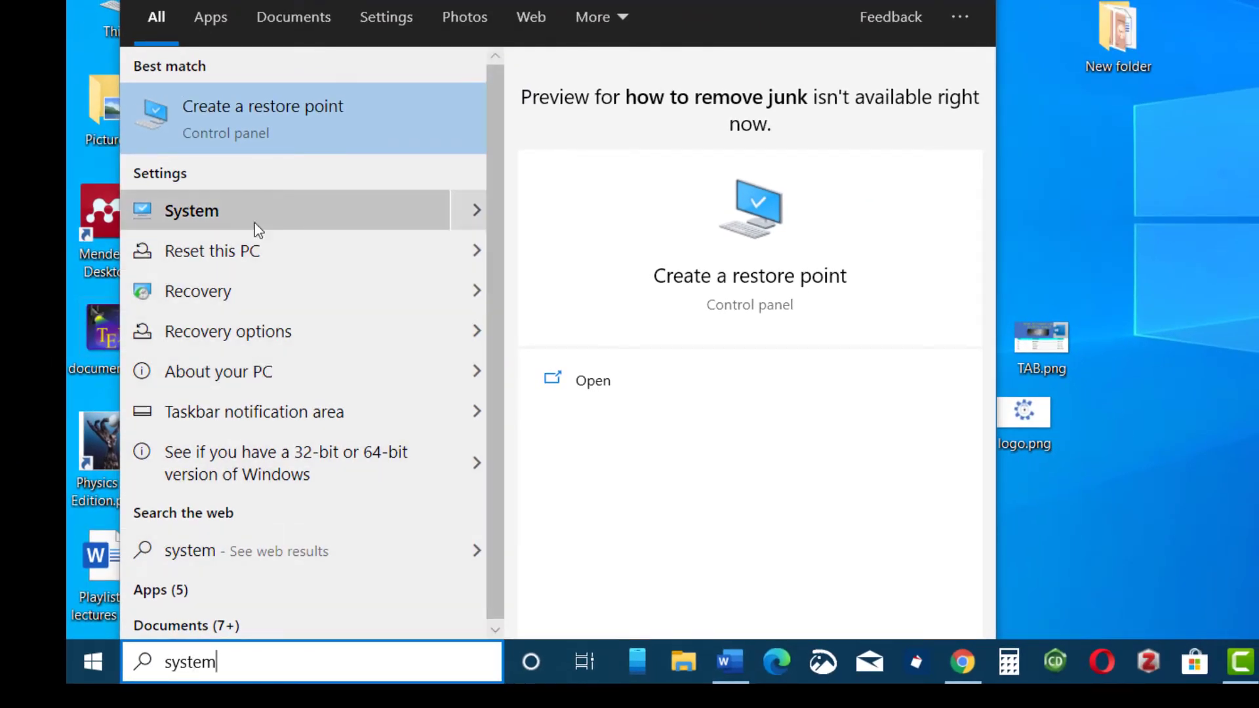
# Step: Delete all existing restore points on the C: drive from System Protection
pyautogui.click(218, 119)
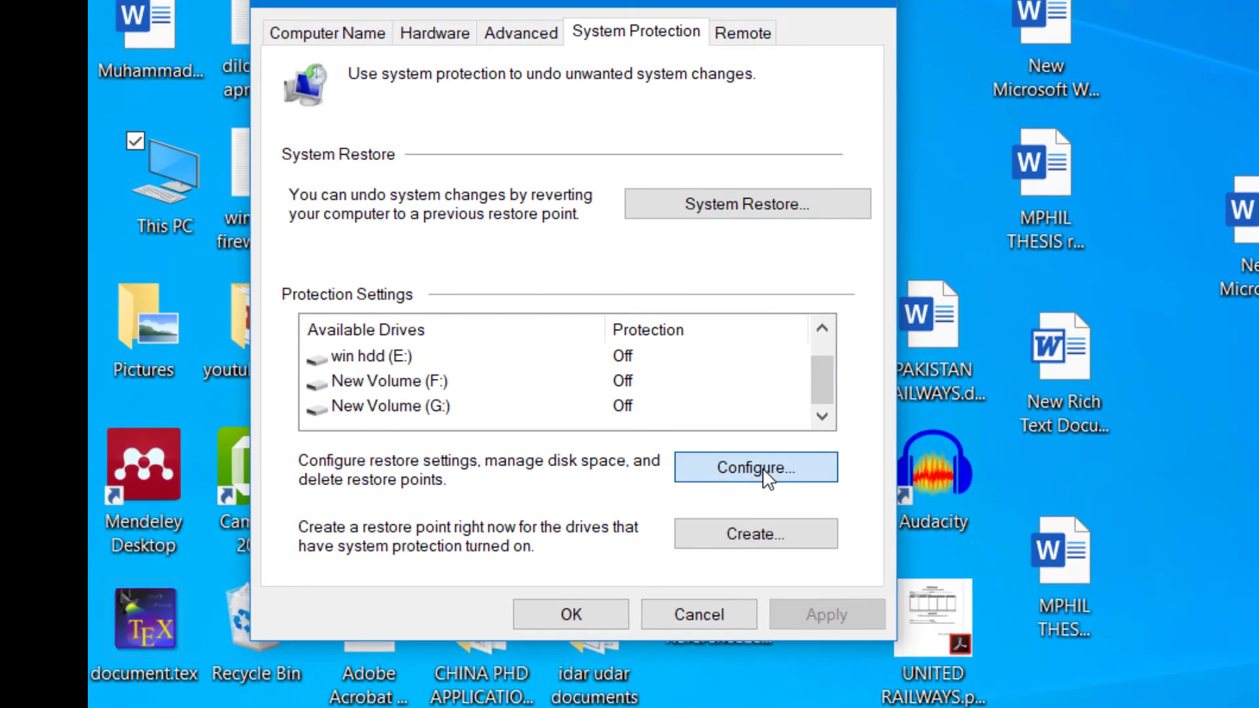
pyautogui.click(764, 474)
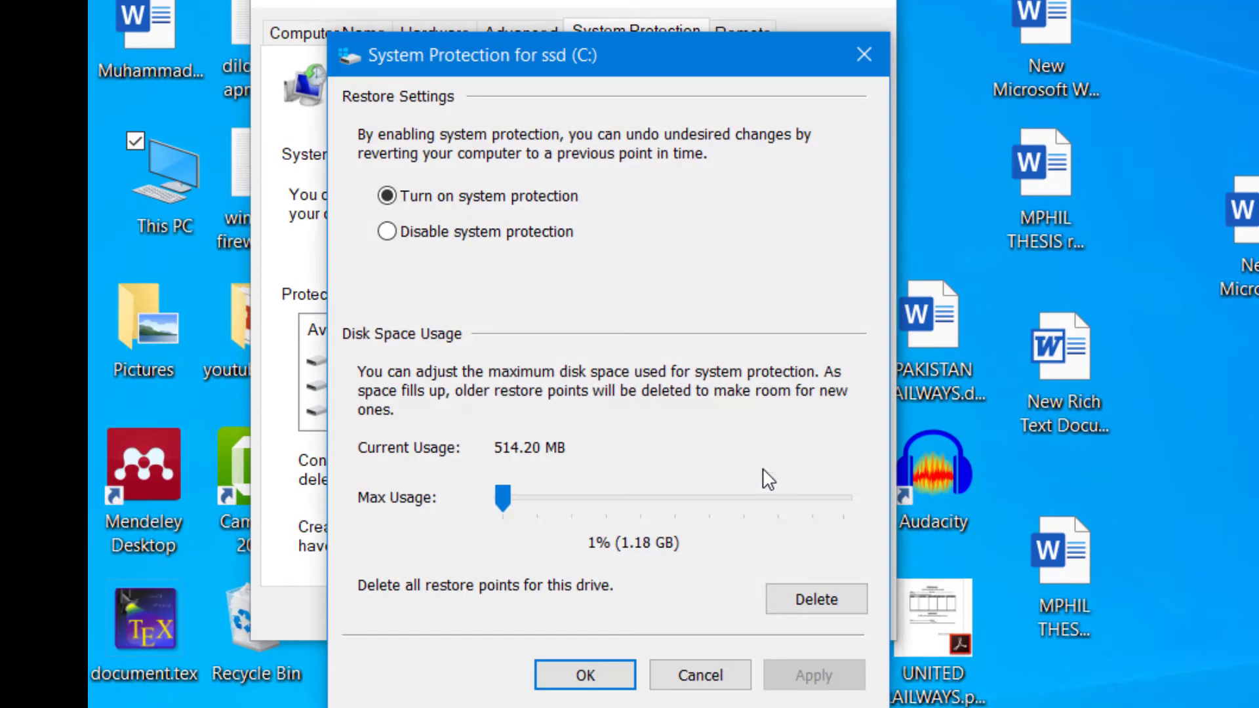
pyautogui.click(815, 598)
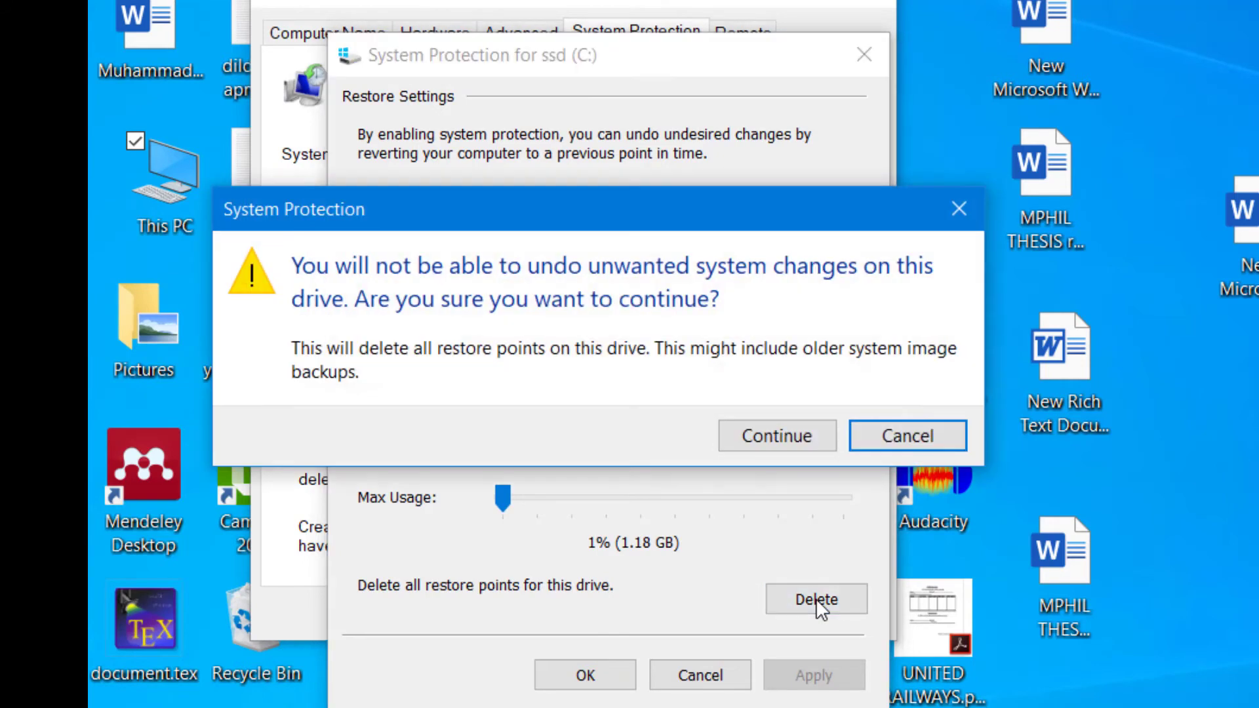
pyautogui.click(767, 434)
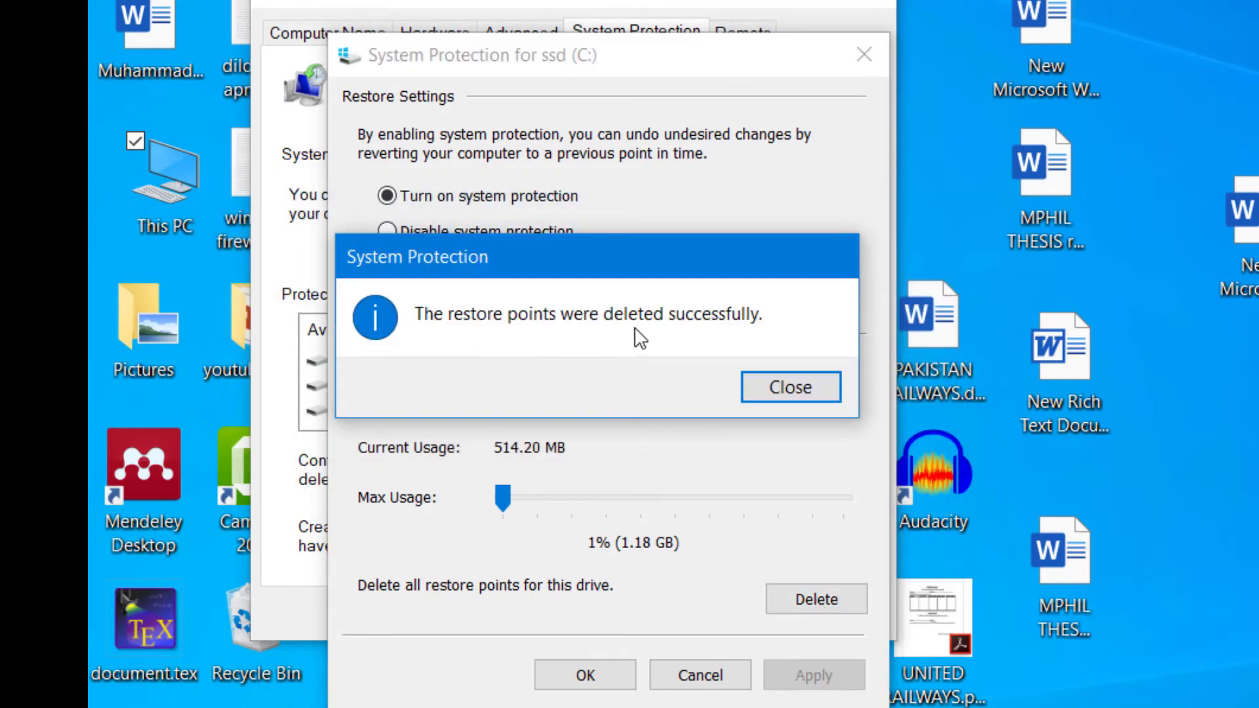
pyautogui.click(785, 388)
pyautogui.click(585, 675)
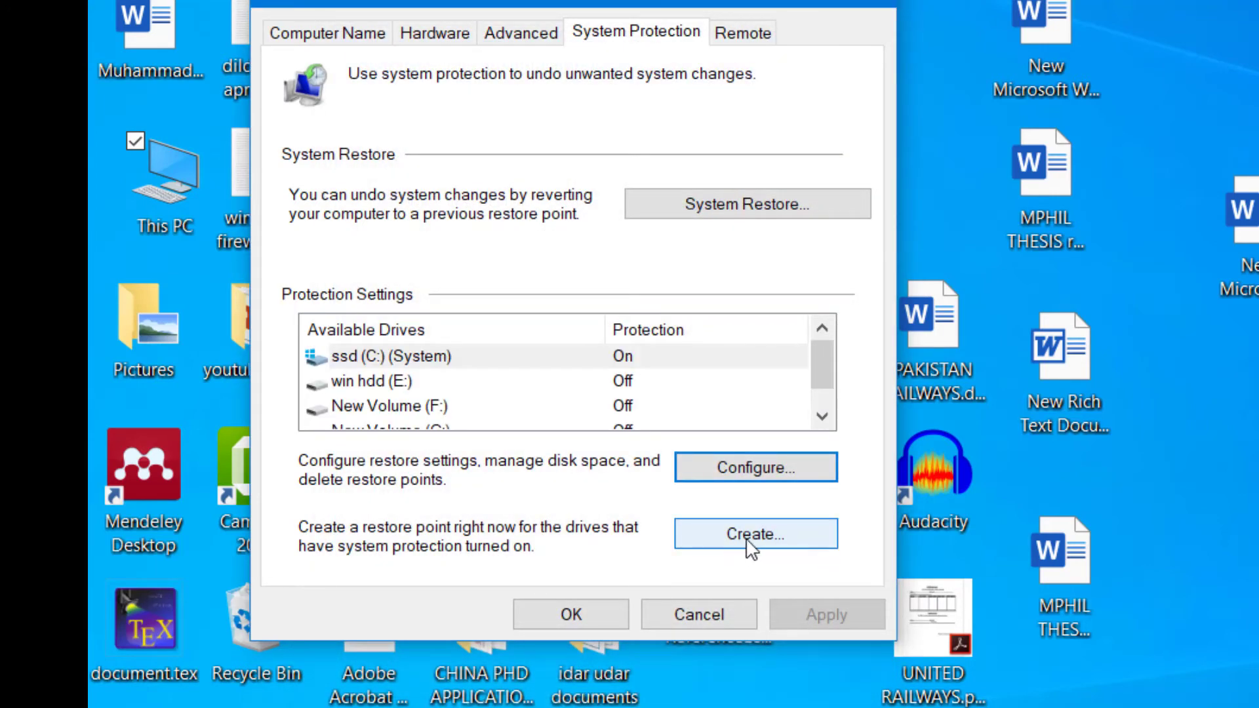
# Step: Create a new restore point named 'system restore point' and close System Properties
pyautogui.click(756, 549)
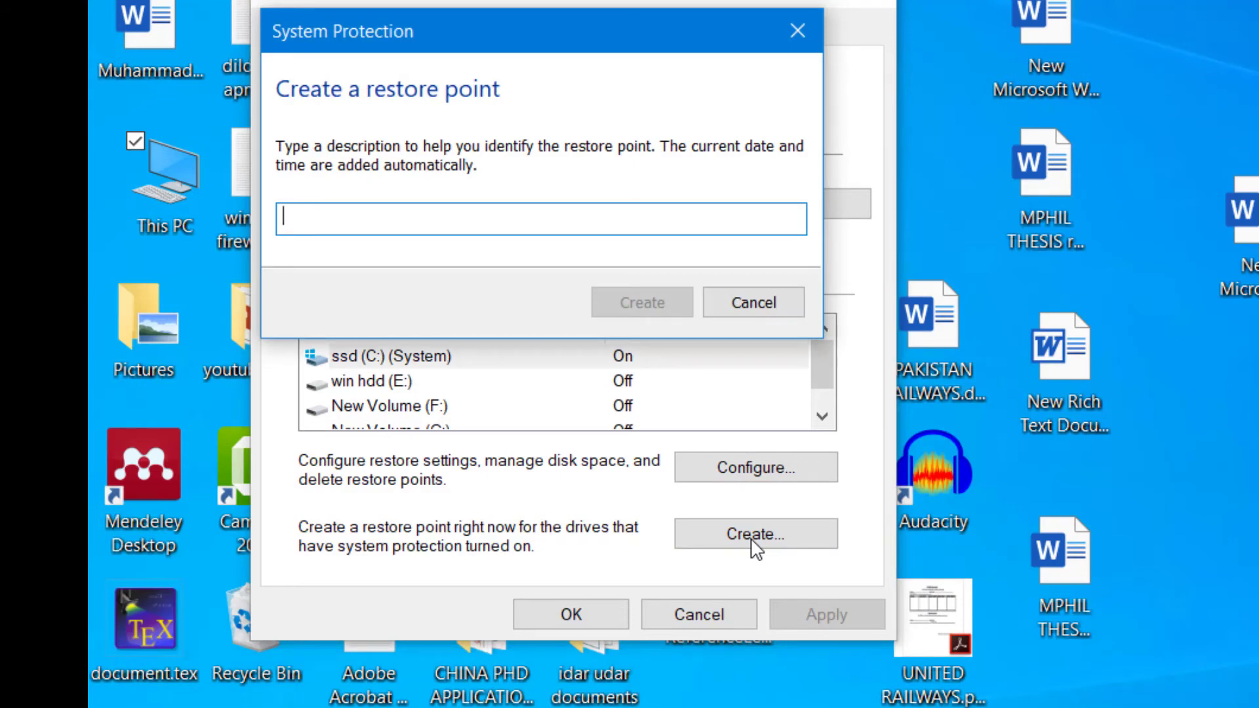
pyautogui.write('system restore point')
pyautogui.click(645, 308)
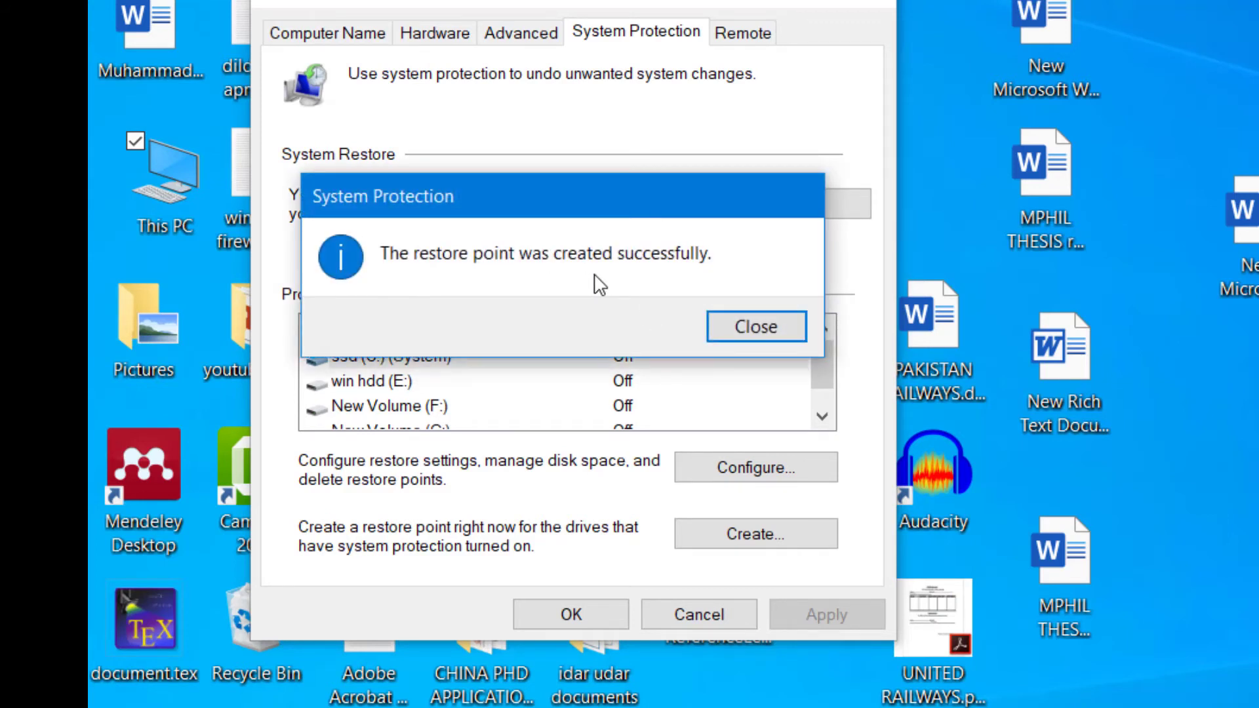
pyautogui.click(749, 327)
pyautogui.click(568, 615)
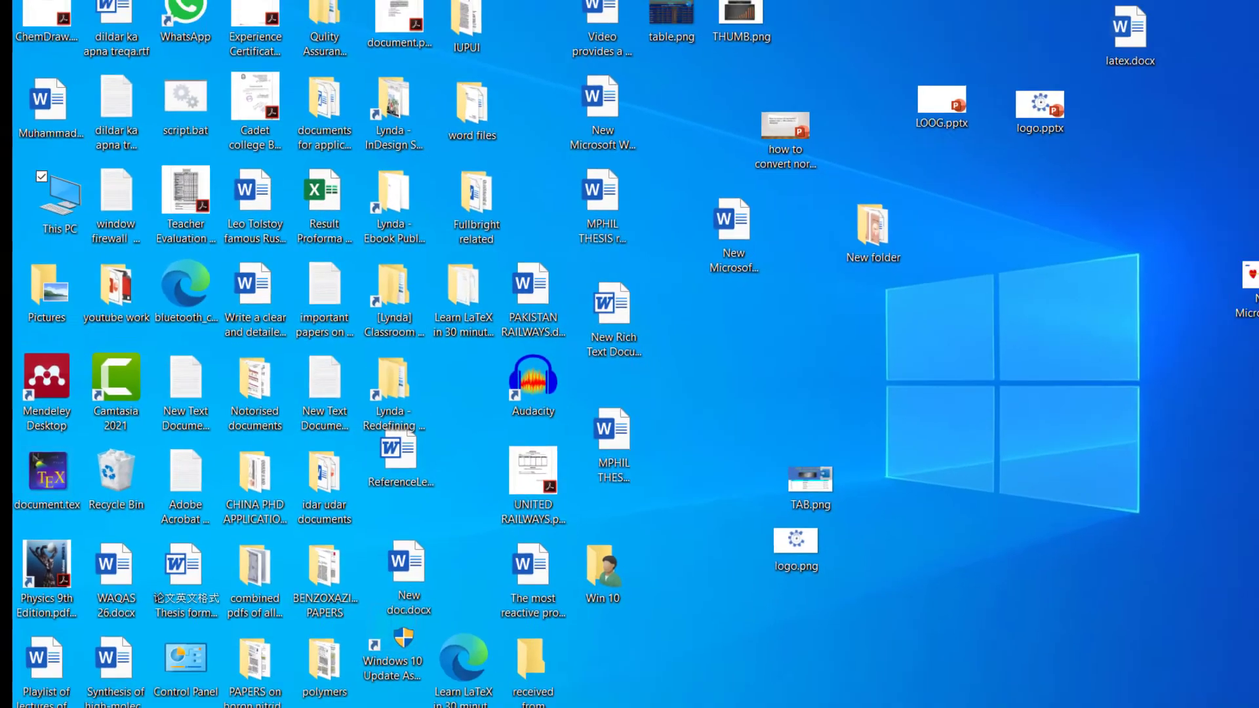
# Step: Launch cmd via Run, execute ipconfig/flushdns, then close the Command Prompt window
pyautogui.press('super+r')
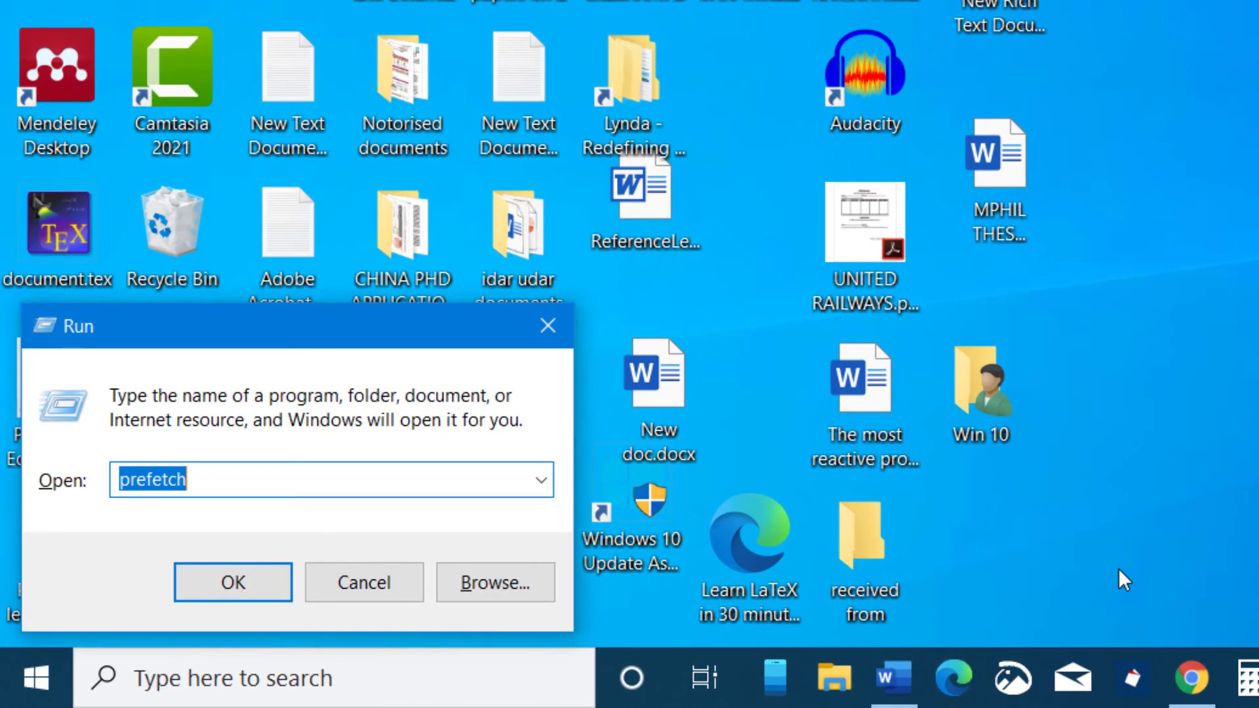
pyautogui.write('cmd')
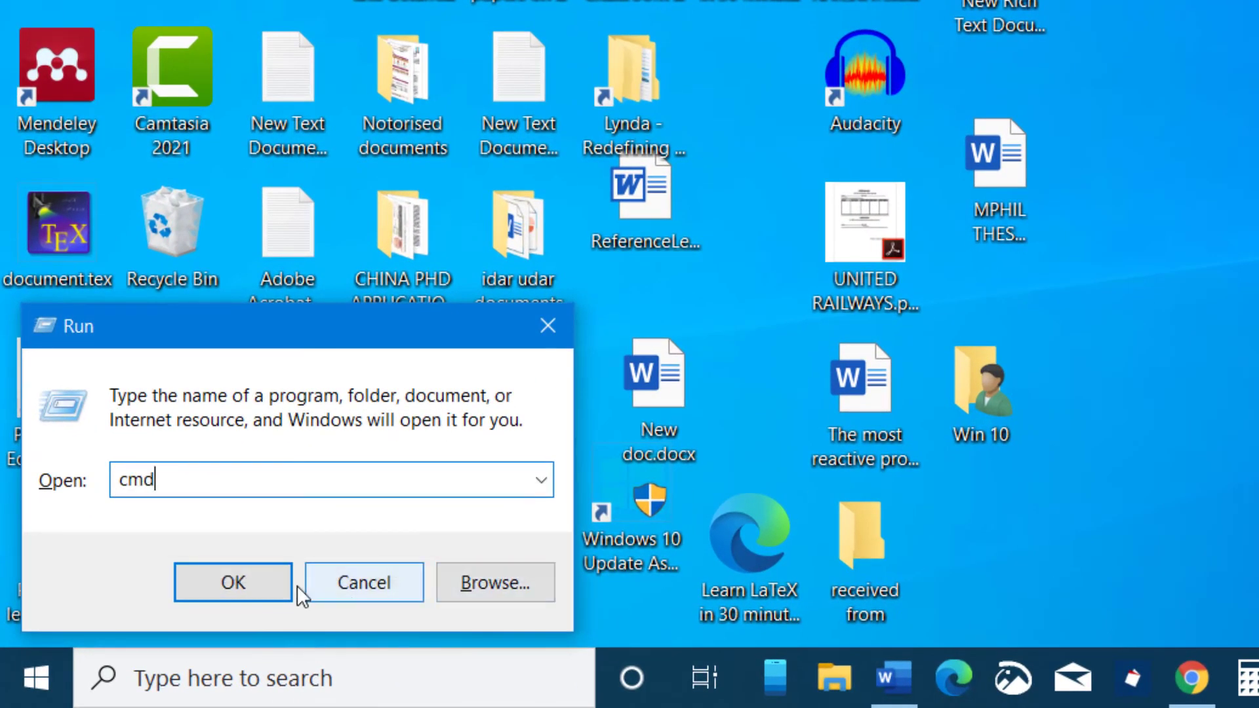
pyautogui.click(196, 663)
pyautogui.write('ip')
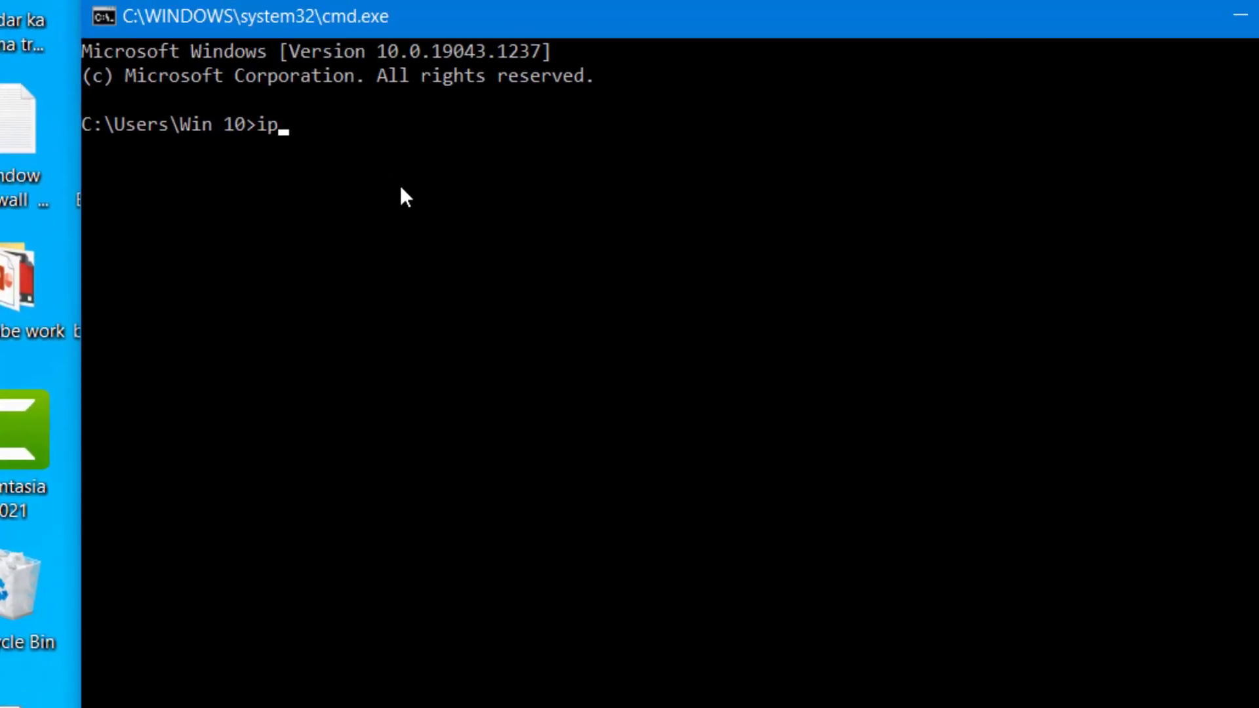
pyautogui.write('config/flushdns')
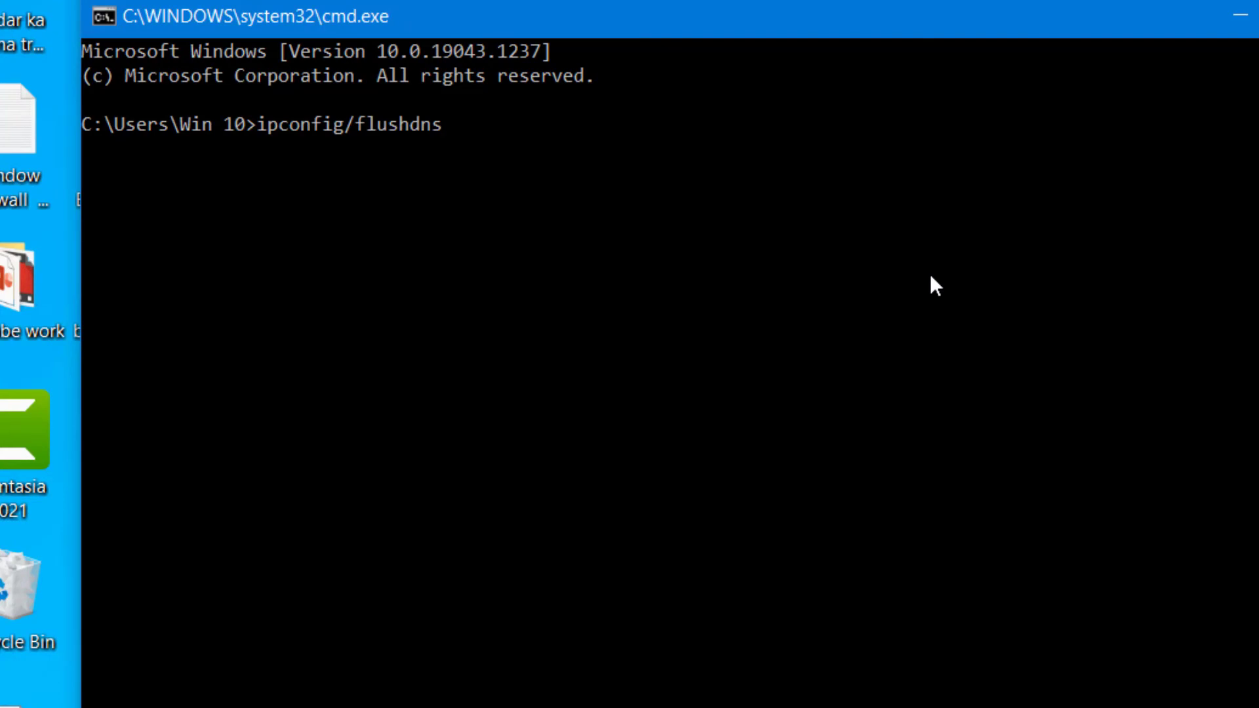
pyautogui.press('Return')
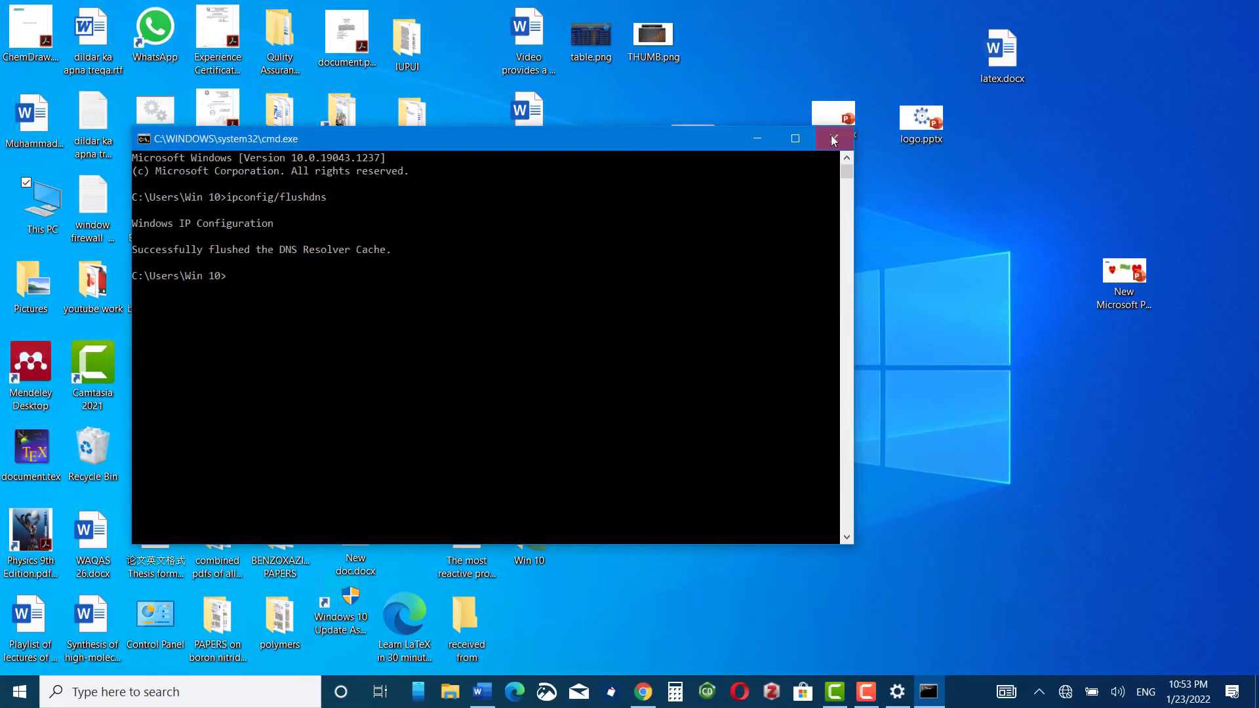
pyautogui.click(835, 132)
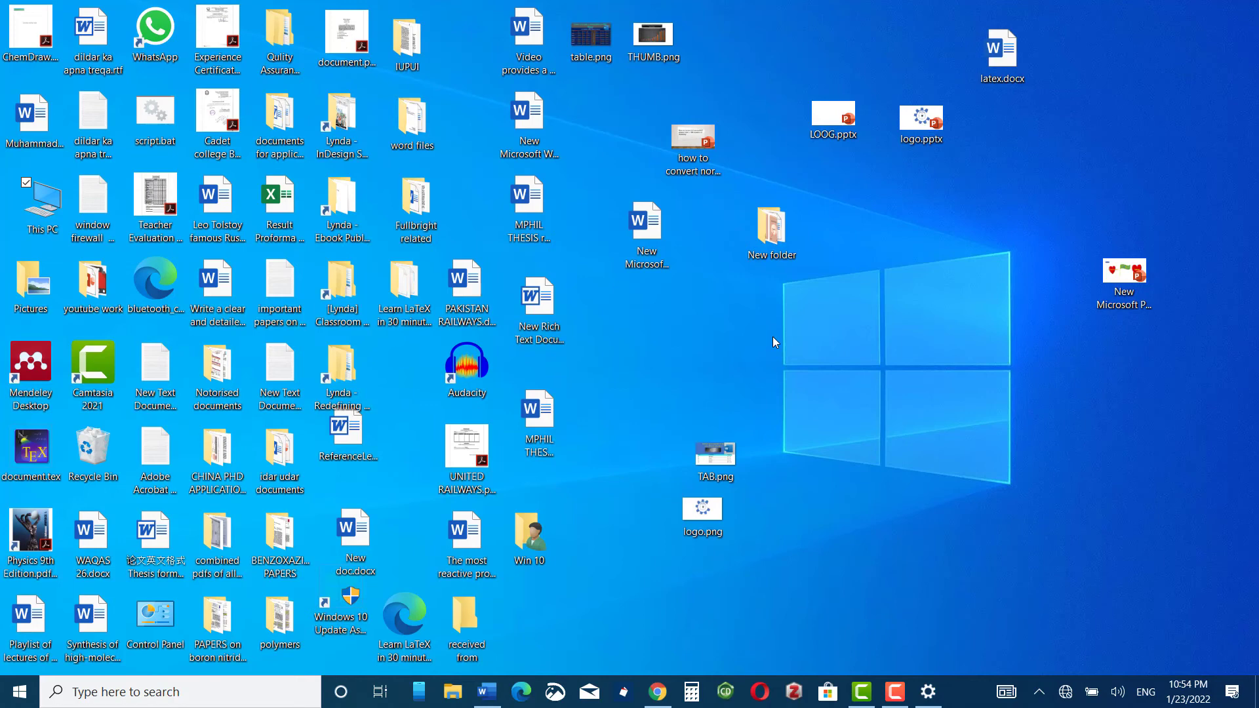
# Step: Find Audacity 3.1.3 in Settings' Apps & features and uninstall it
pyautogui.click(20, 692)
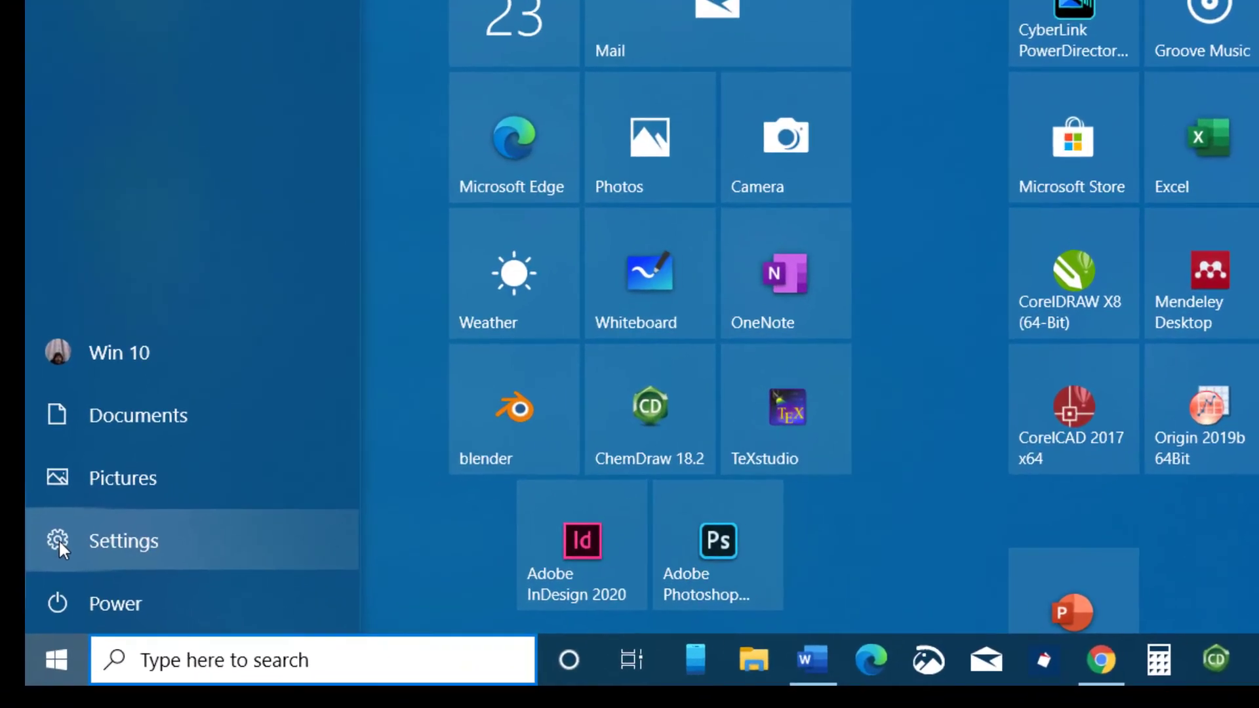
pyautogui.click(33, 593)
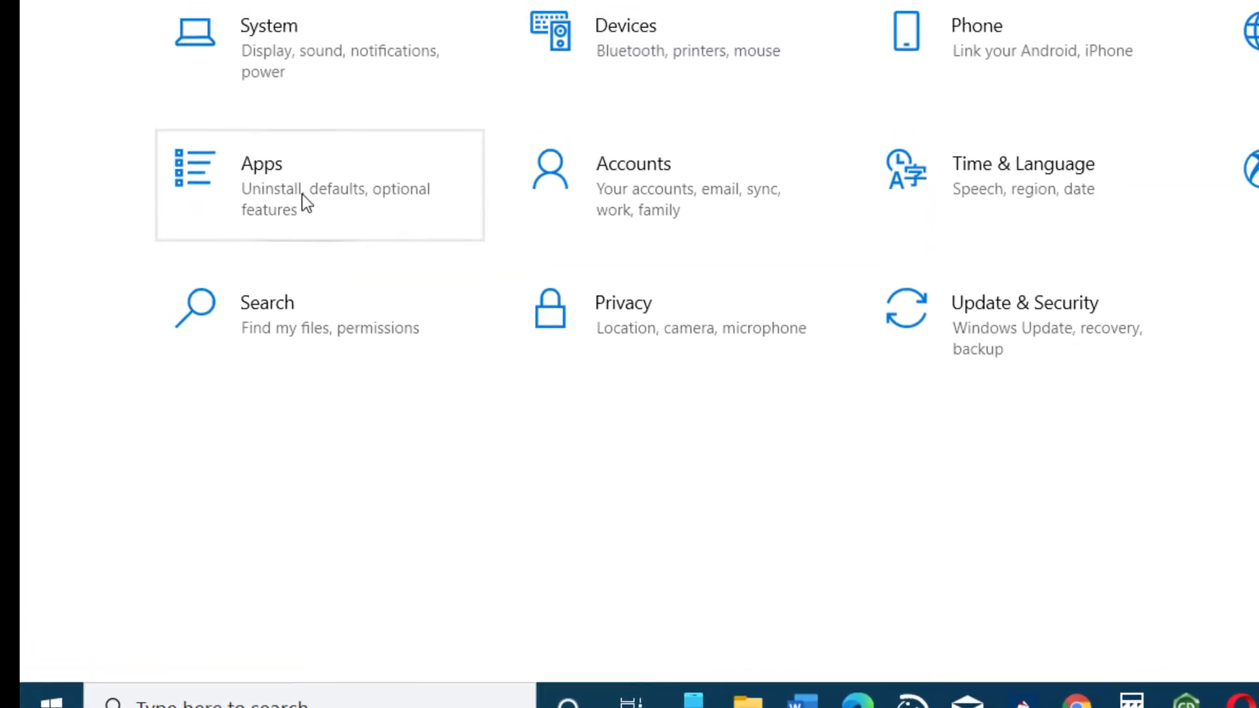
pyautogui.click(284, 356)
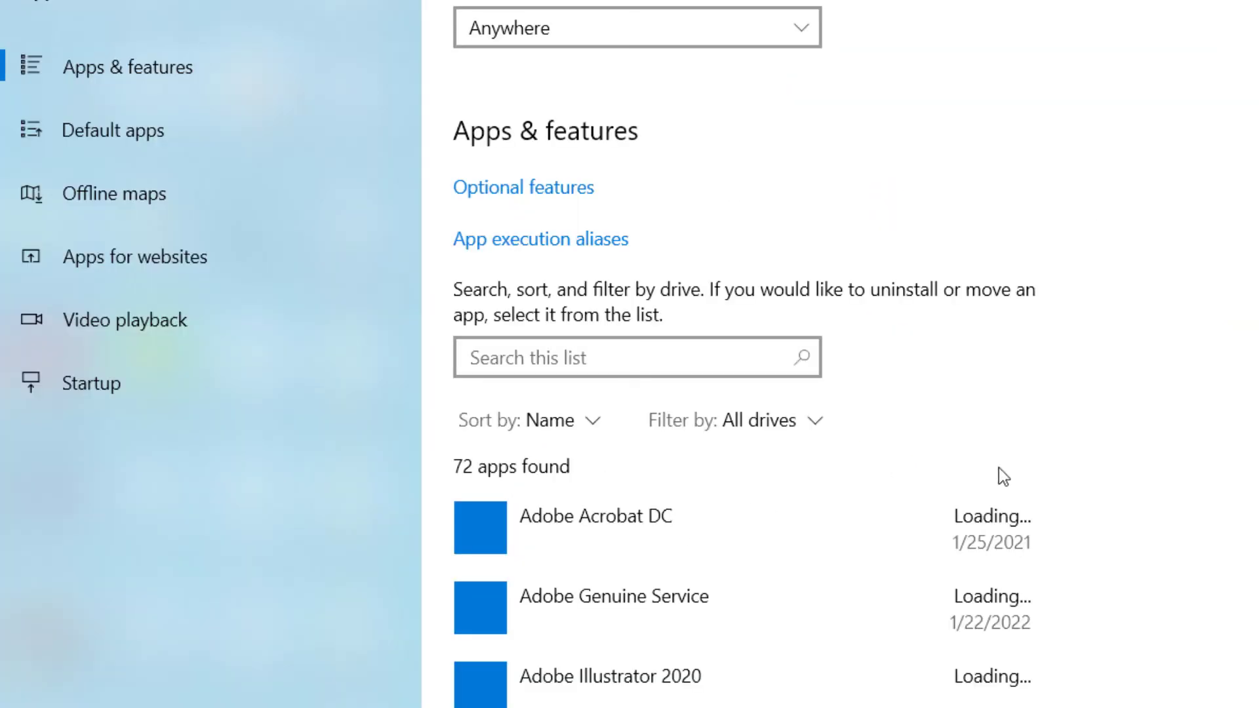
pyautogui.scroll(-10, 1003, 475)
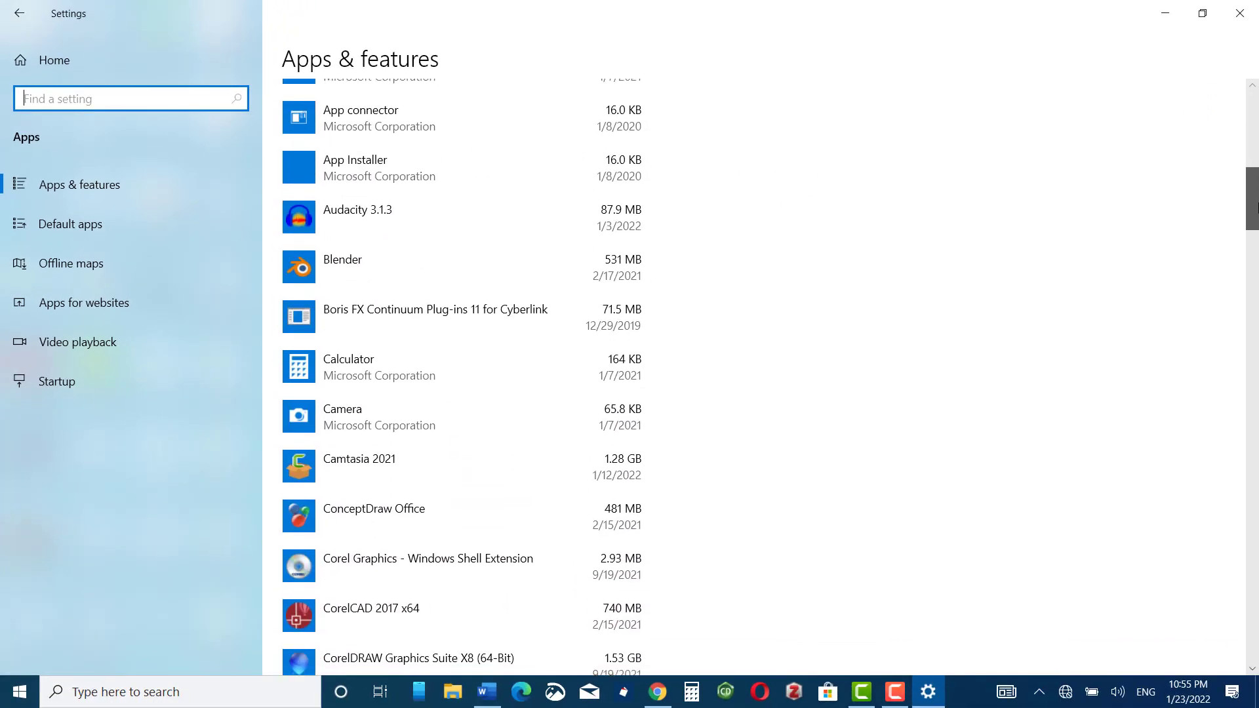
pyautogui.moveTo(1255, 206)
pyautogui.mouseDown()
pyautogui.moveTo(1253, 396)
pyautogui.moveTo(1252, 134)
pyautogui.moveTo(1239, 125)
pyautogui.moveTo(1238, 225)
pyautogui.mouseUp()
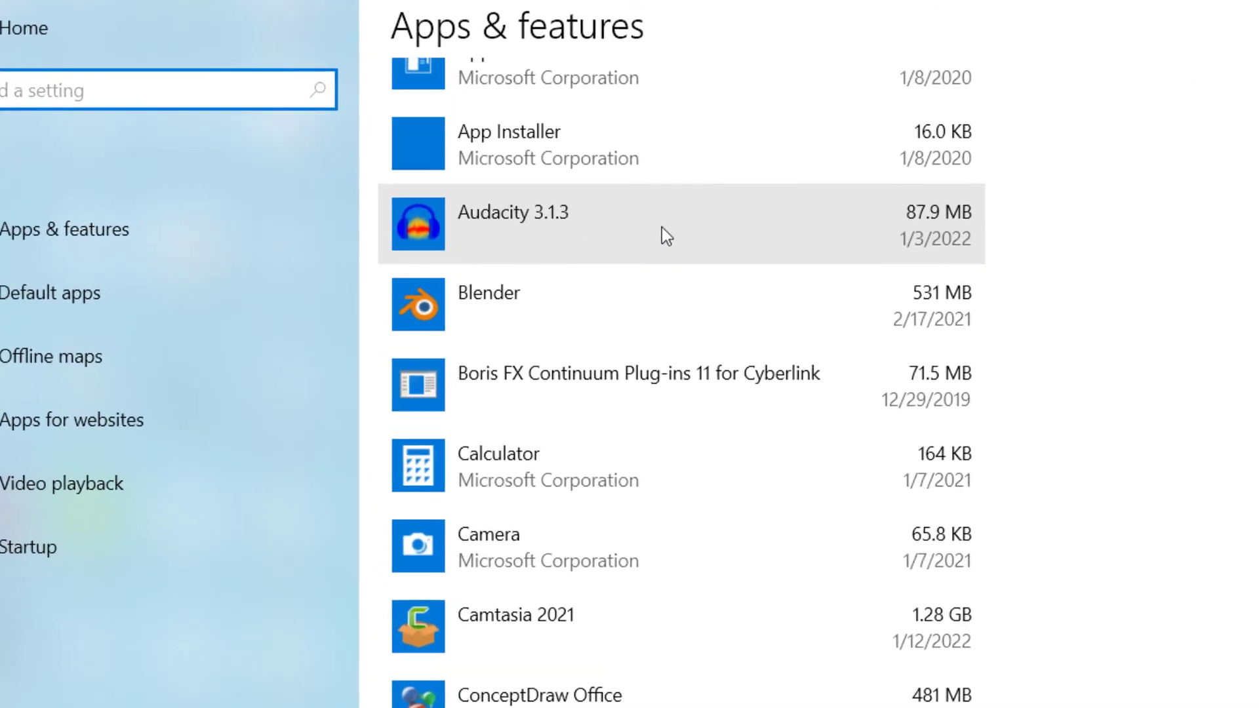
pyautogui.click(662, 228)
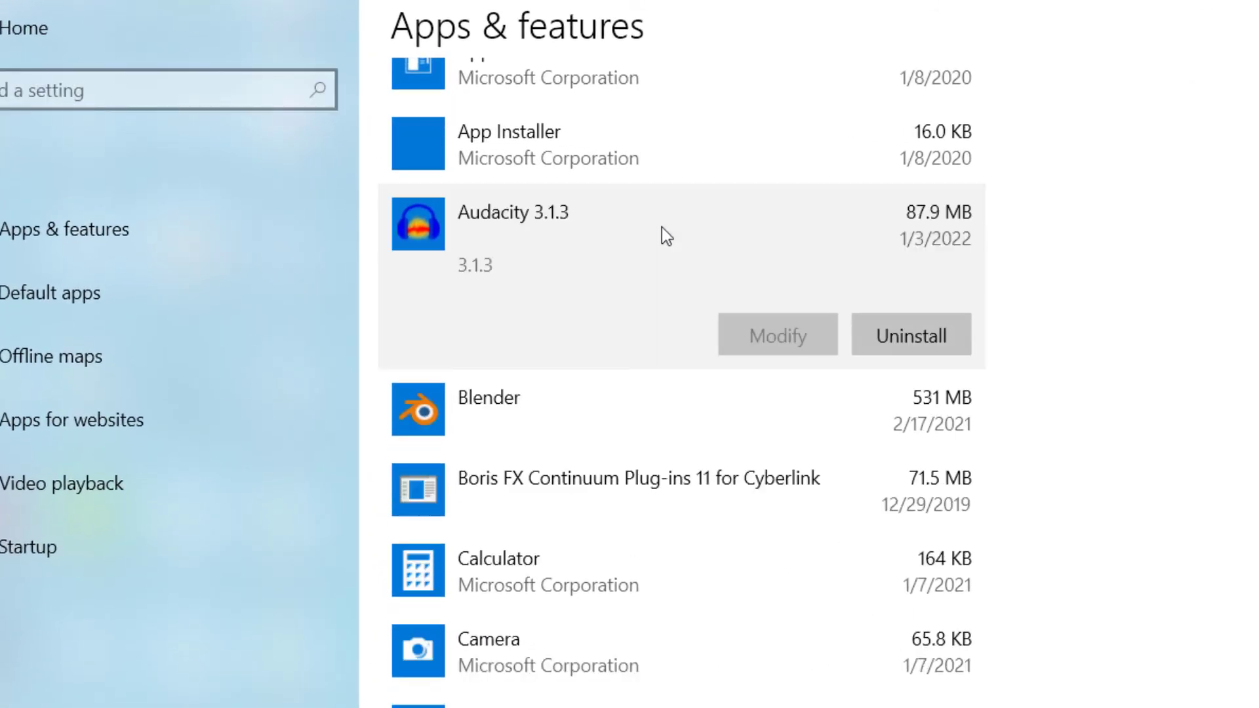
pyautogui.click(914, 336)
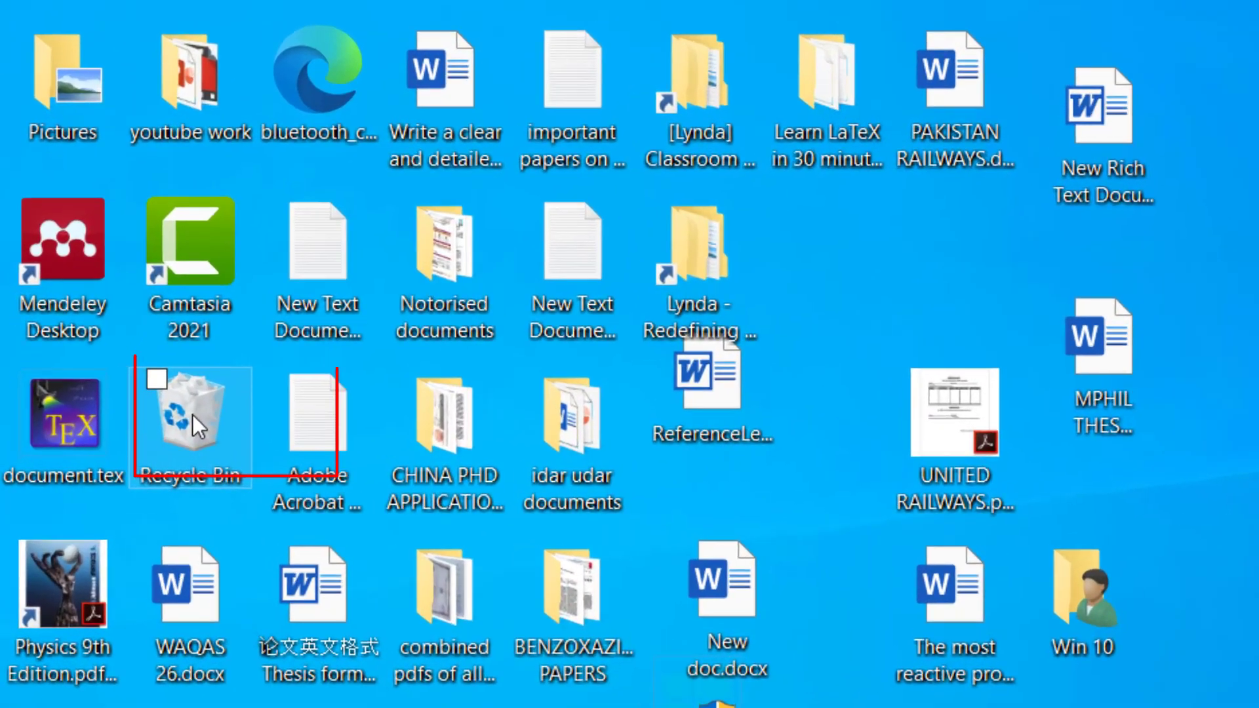
# Step: Empty the Recycle Bin from its desktop context menu, confirming deletion of 9 items
pyautogui.rightClick(106, 442)
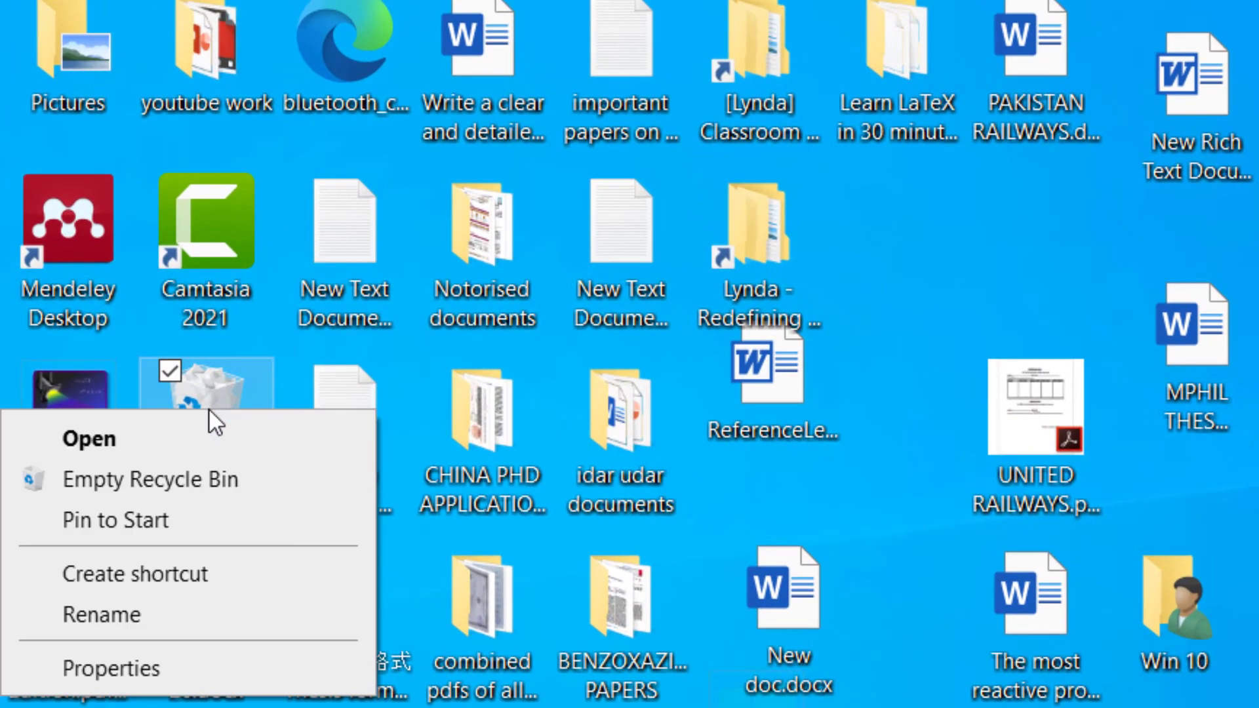
pyautogui.click(189, 486)
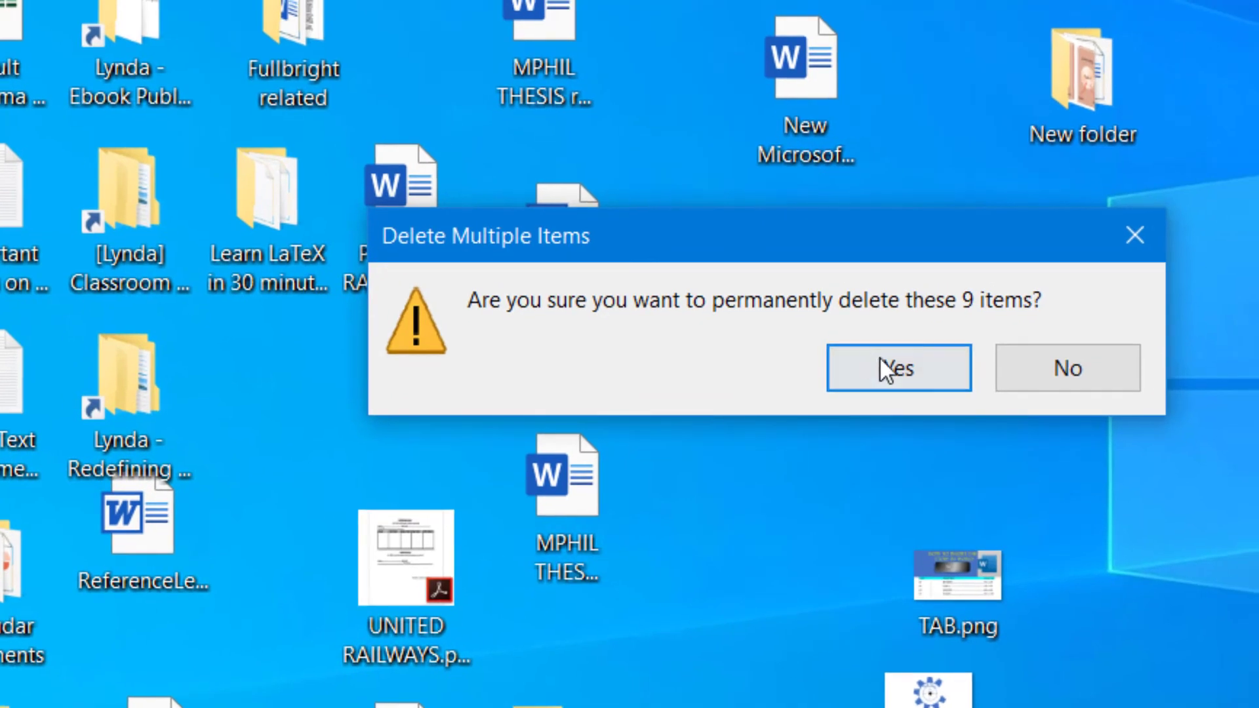
pyautogui.click(890, 368)
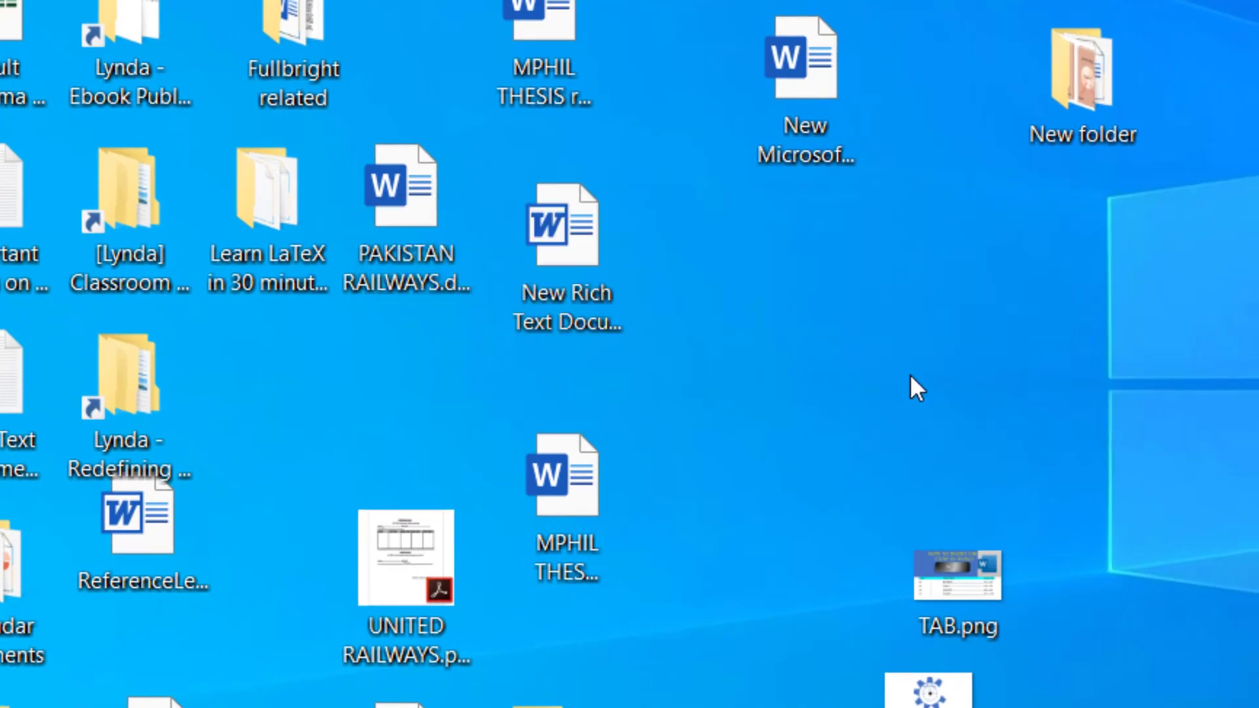